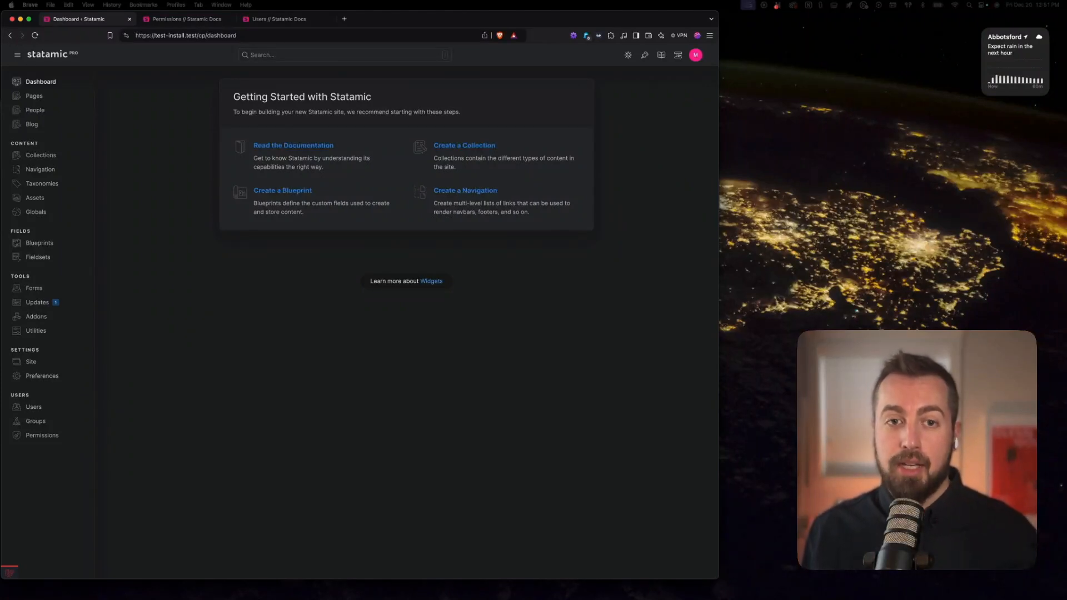
Step: Start a new role titled Editor and grant it the Access the Control Panel permission
click(34, 407)
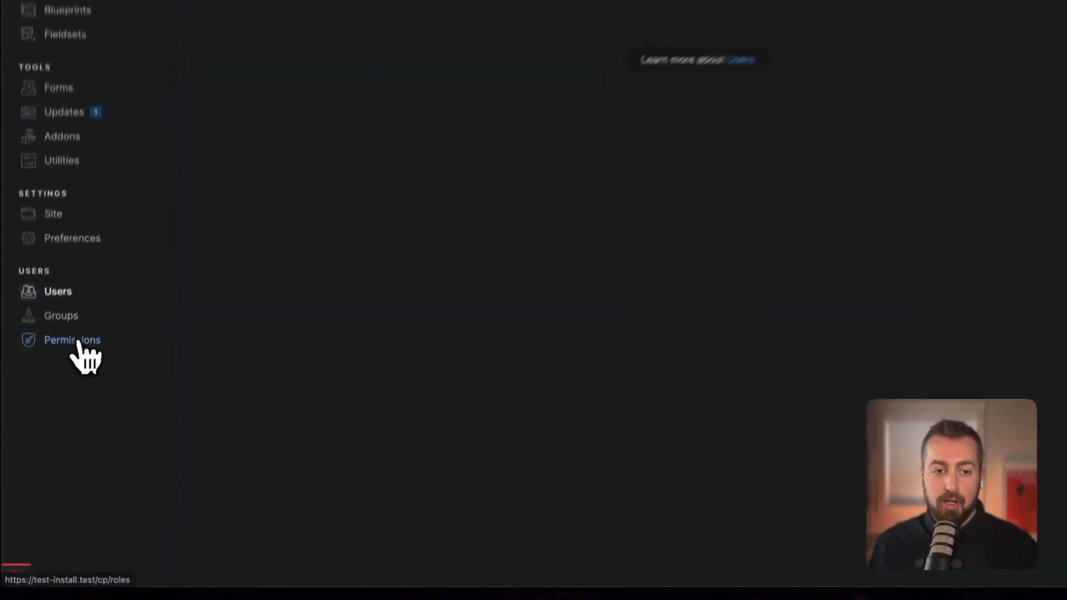
click(87, 320)
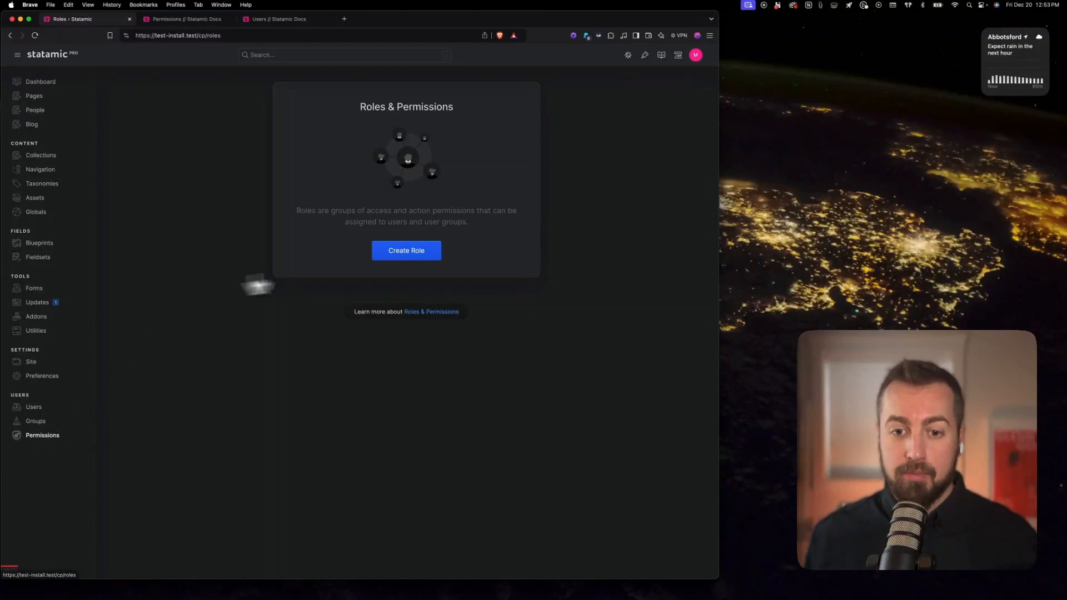
click(408, 252)
text(Editor)
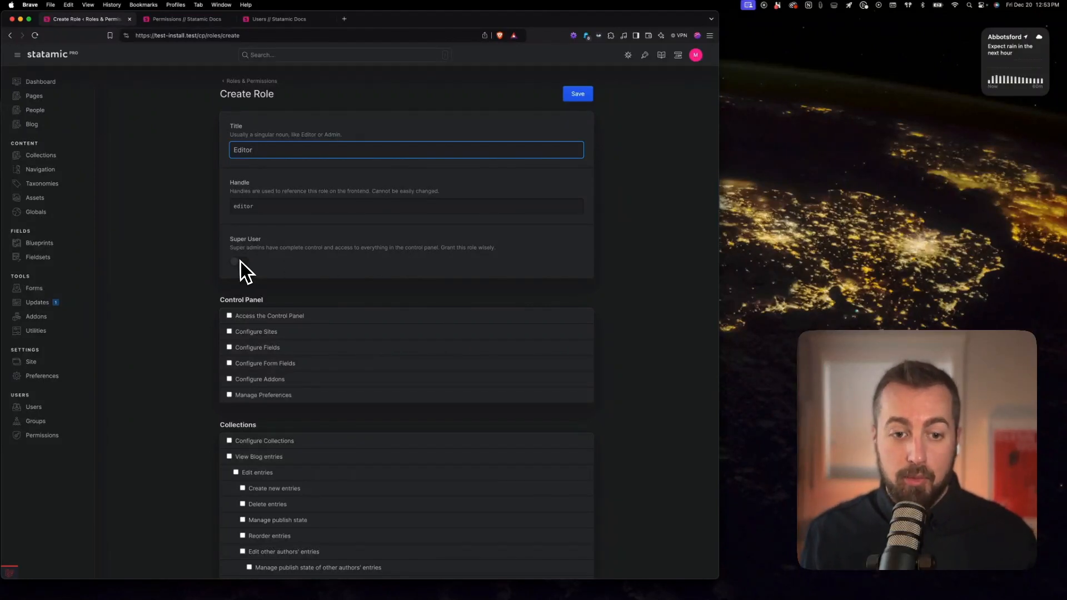
scroll(386, 265, down, 3)
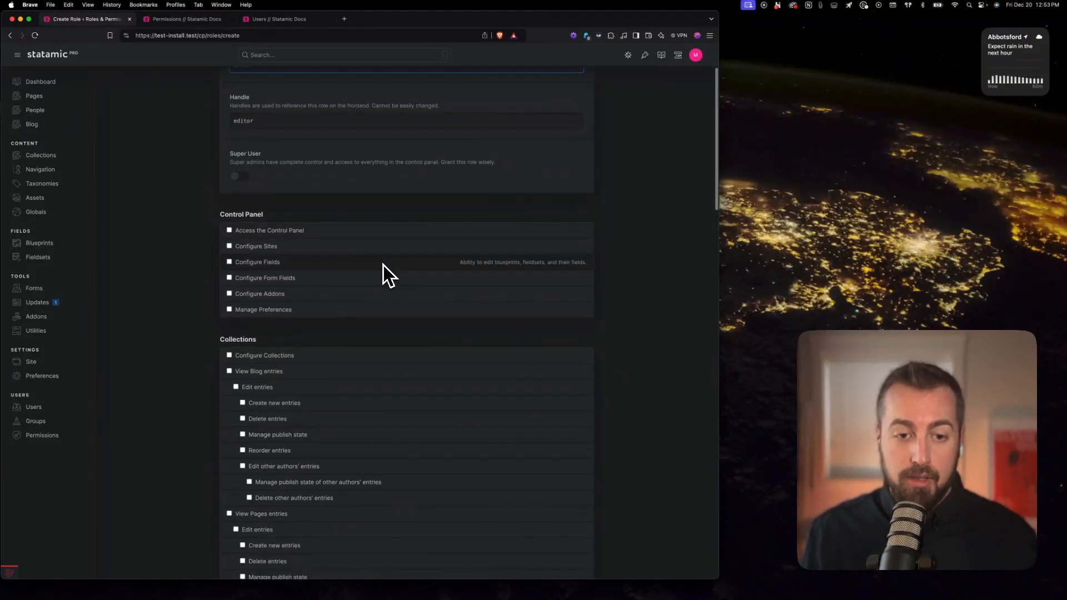
click(271, 231)
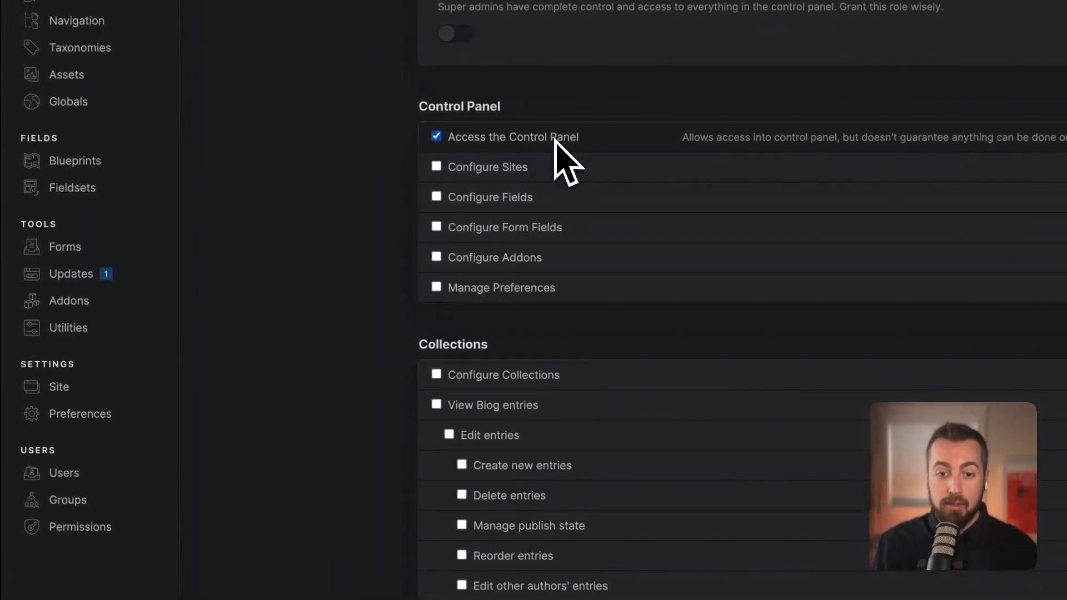
Step: Grant the Editor role viewing, editing, creating, deleting, publish state management and reordering of Blog entries, and save it
scroll(561, 155, down, 2)
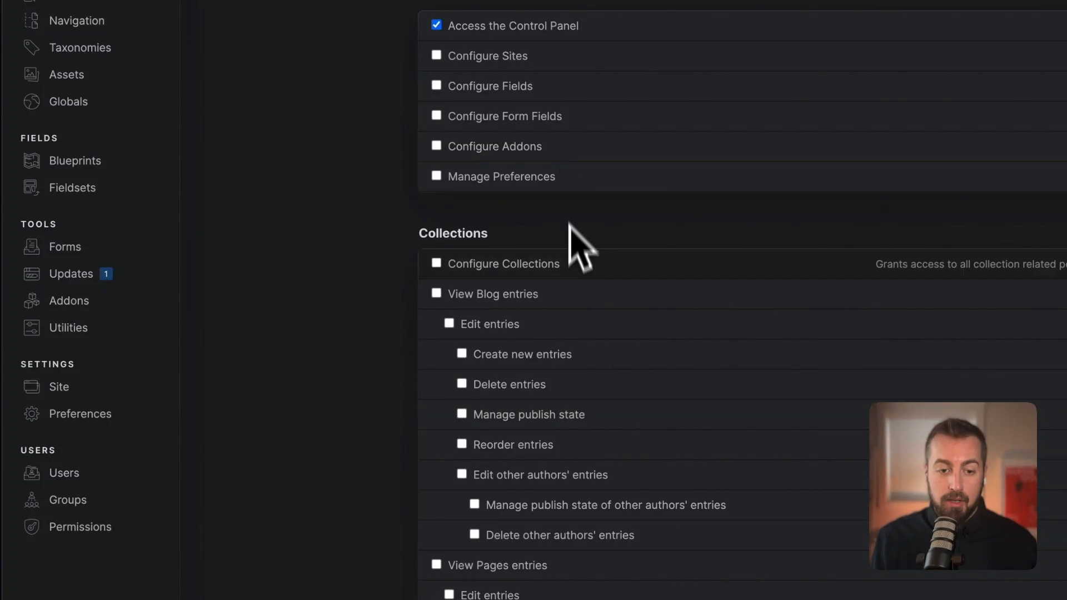
click(436, 294)
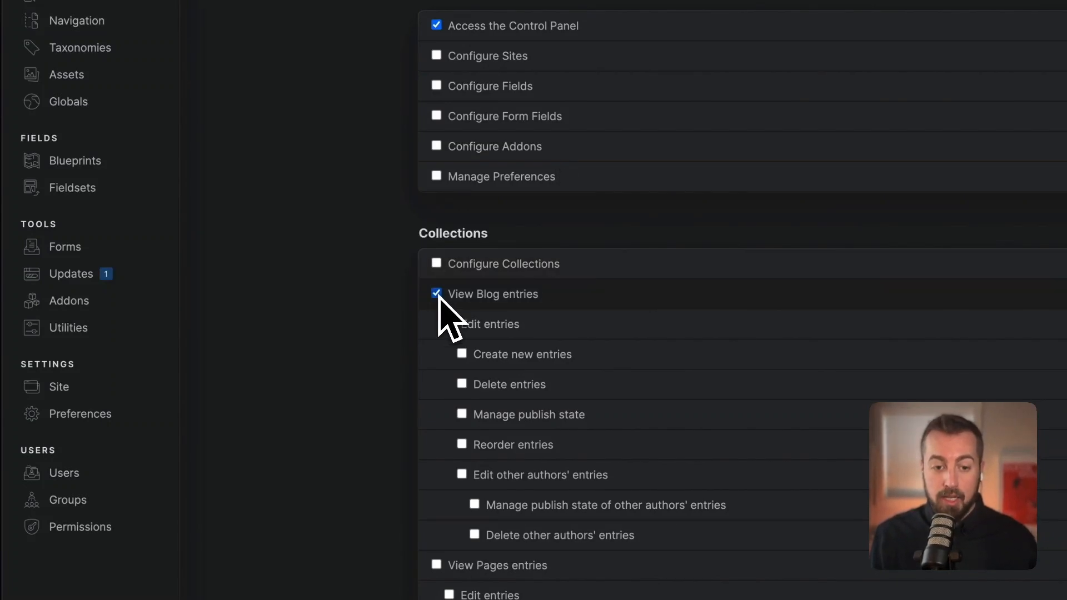
click(449, 323)
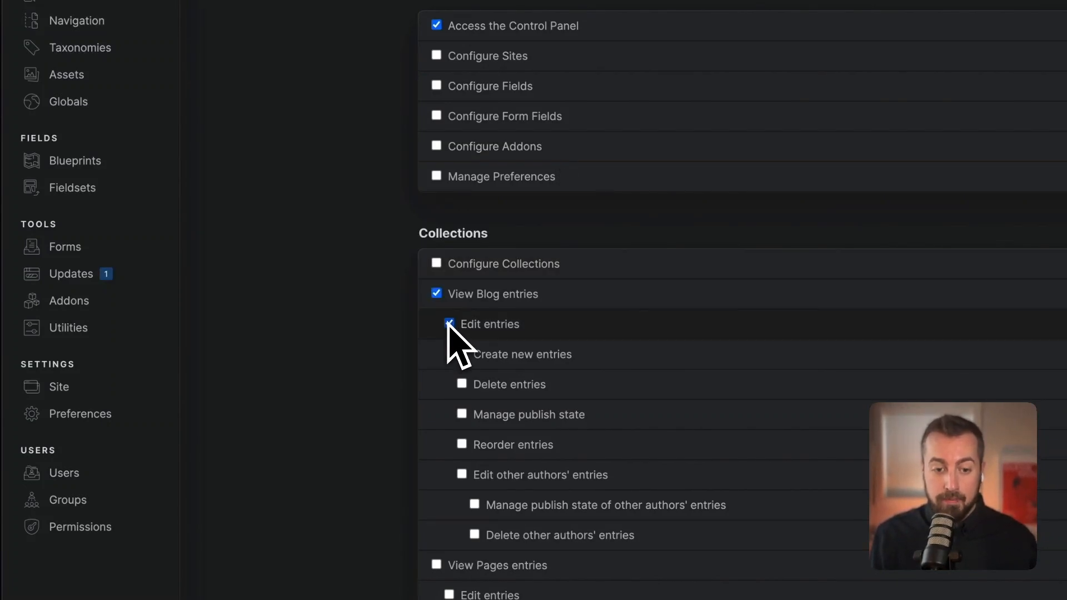
click(462, 354)
click(462, 383)
click(462, 414)
click(461, 444)
click(461, 473)
click(462, 474)
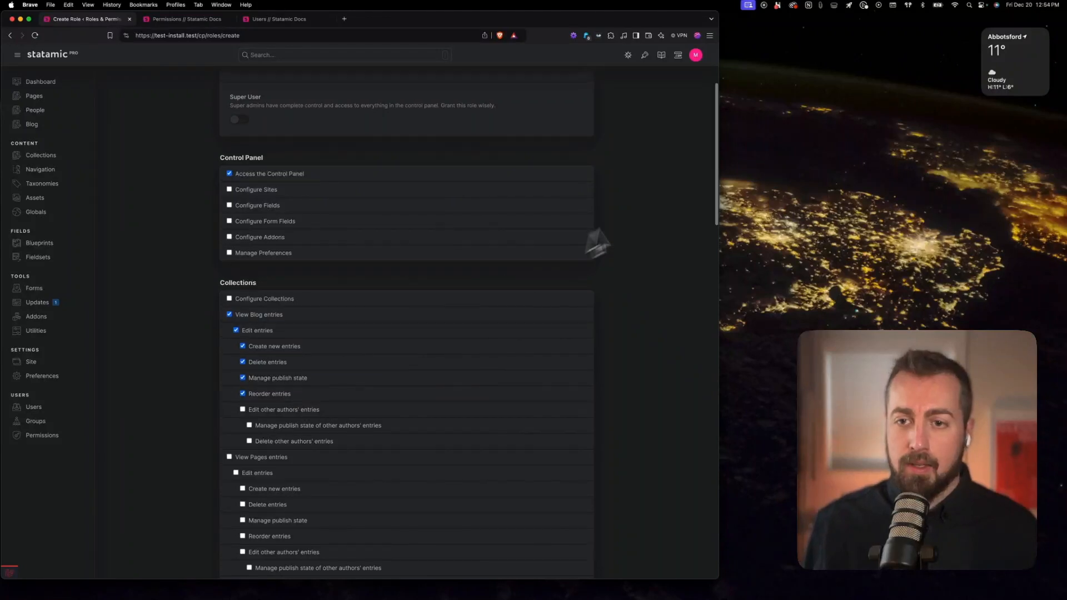
scroll(628, 228, up, 3)
click(581, 104)
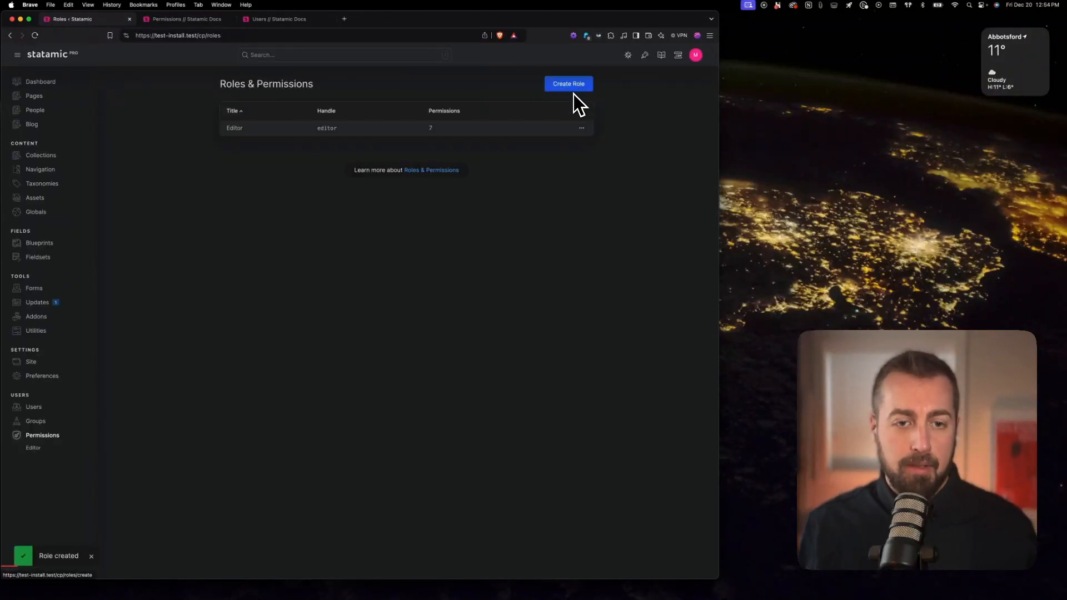
Step: Start another role titled Moderator and grant it the Access the Control Panel permission
click(571, 86)
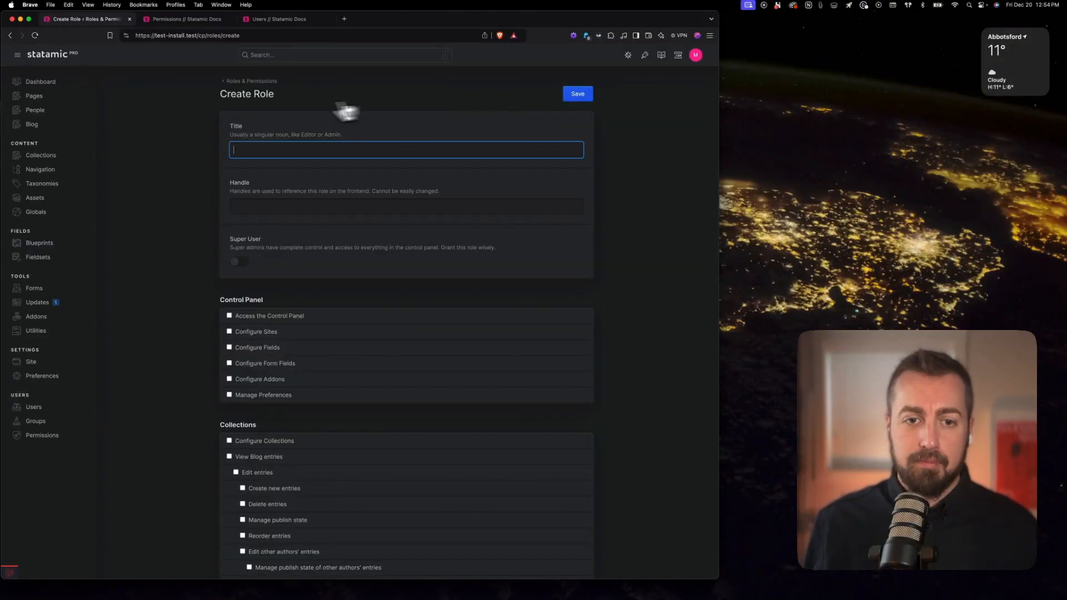
text(Moderator)
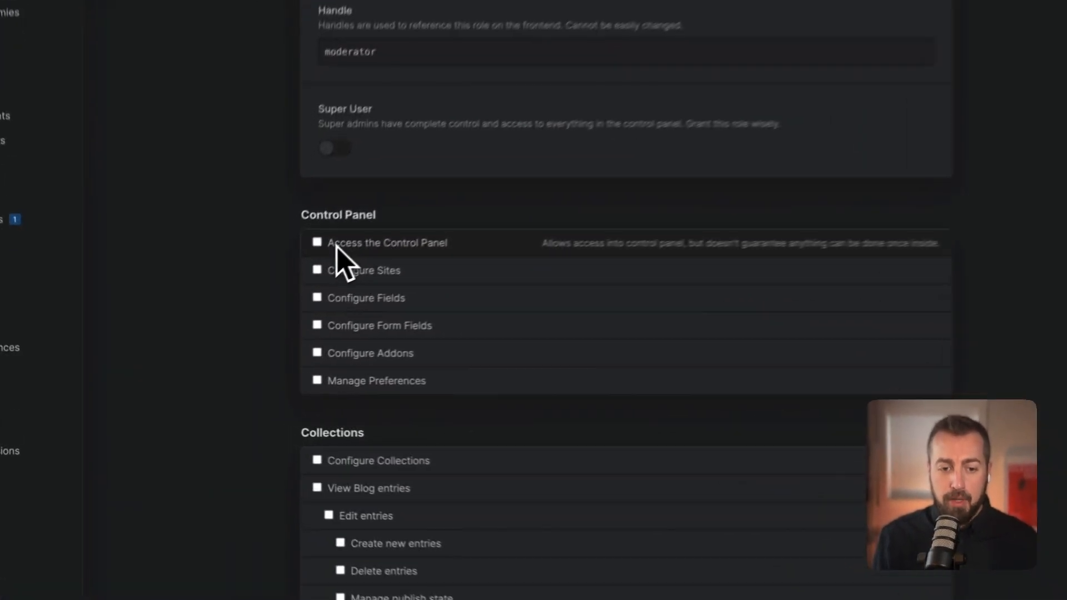
click(247, 317)
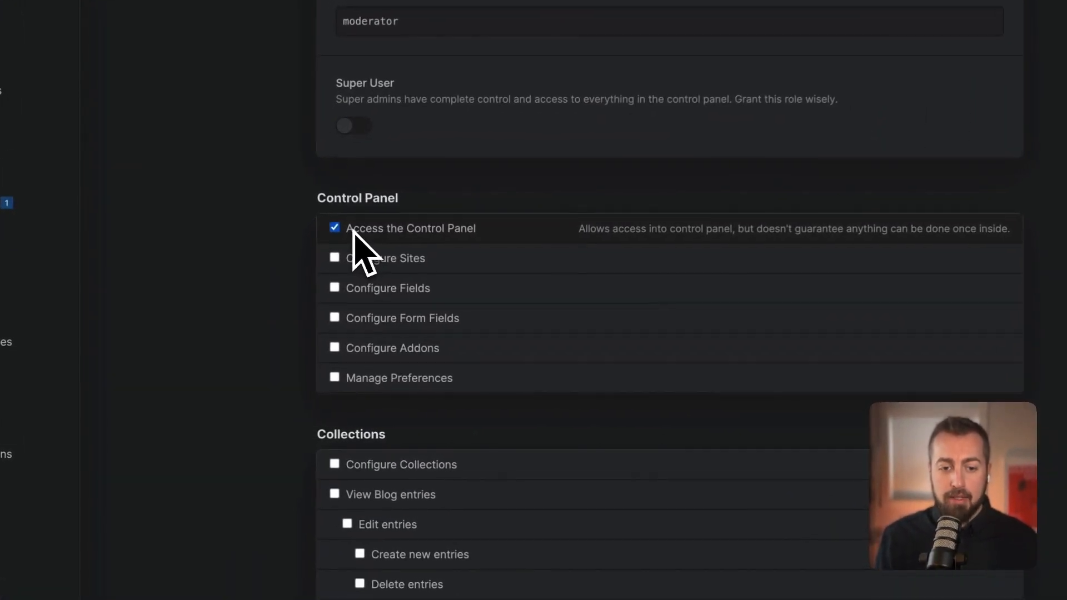
Step: Grant the Moderator role every Blog entries permission, including editing, managing publish state of and deleting other authors' entries
scroll(497, 226, down, 3)
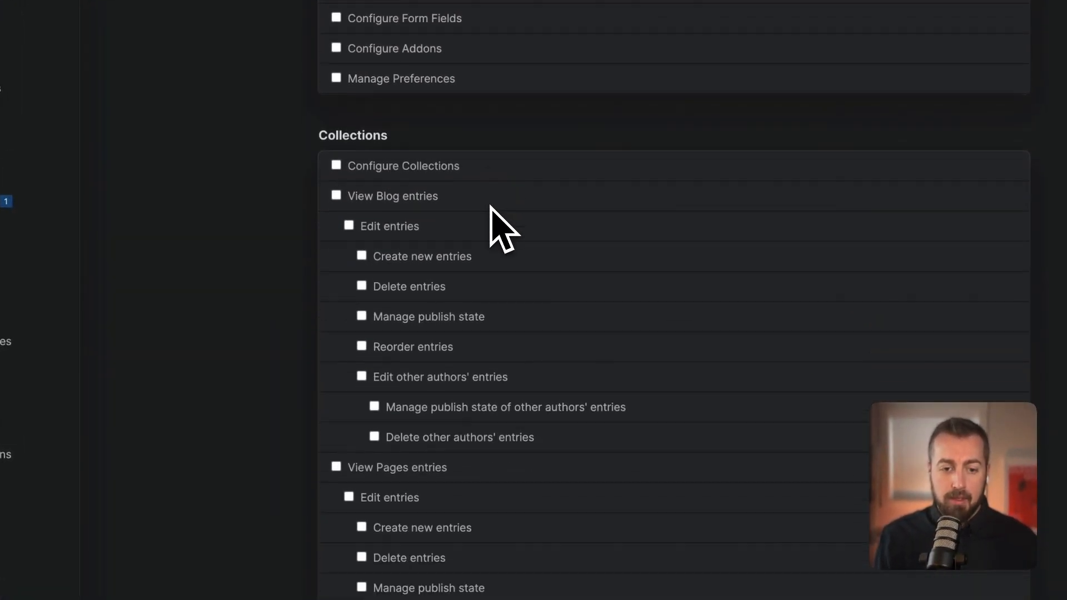
click(336, 186)
click(349, 216)
click(361, 246)
click(361, 276)
click(361, 306)
click(361, 336)
click(362, 366)
click(374, 397)
click(374, 427)
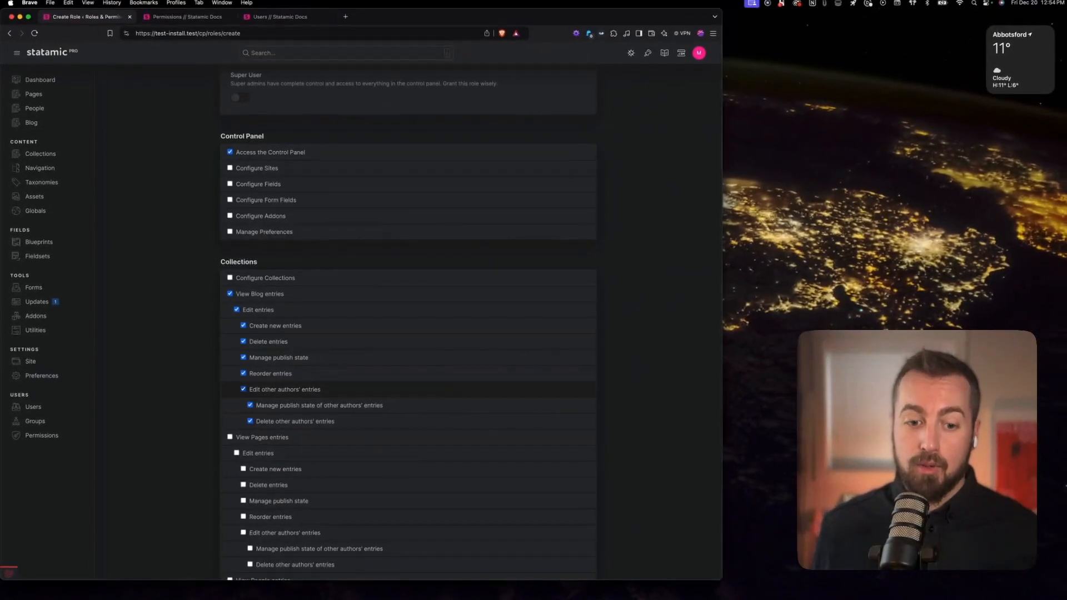
Step: Grant the Moderator role viewing and editing of entries in one further collection, and save the role
scroll(344, 389, down, 2)
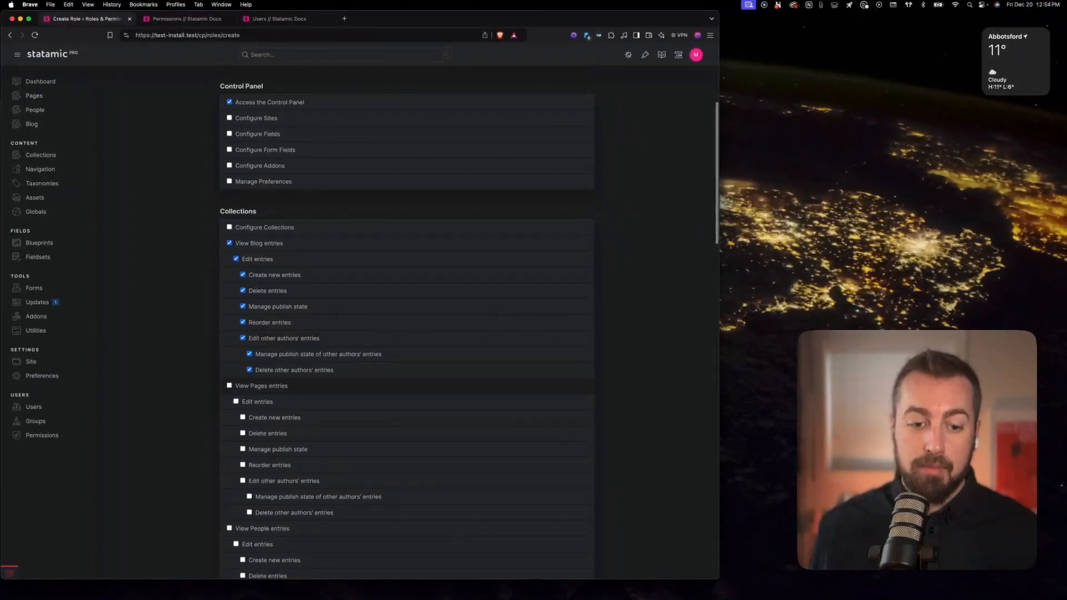
click(334, 241)
click(347, 271)
scroll(475, 311, up, 10)
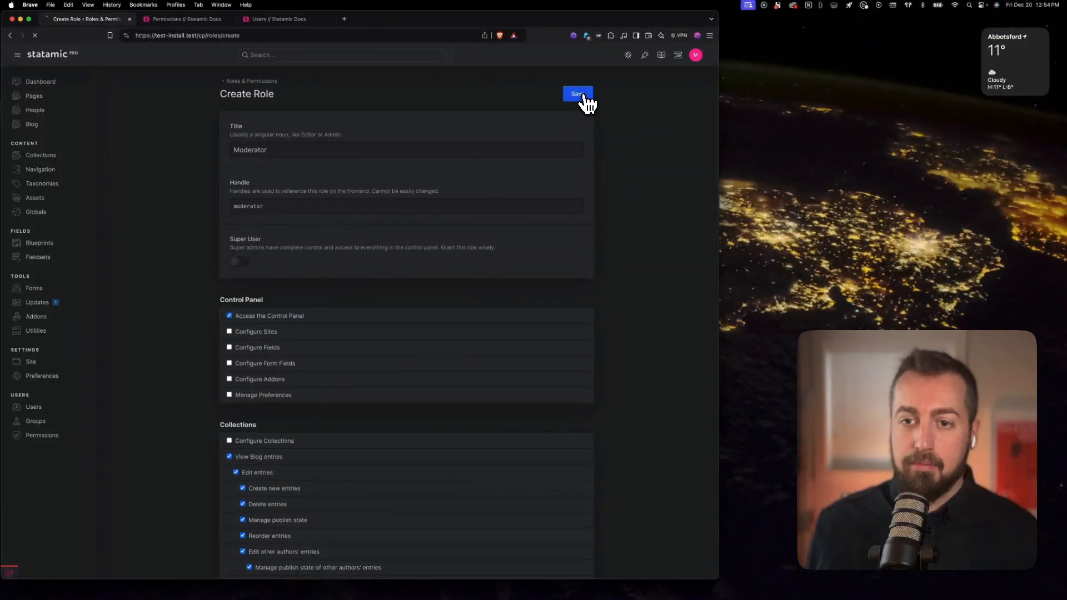
click(584, 99)
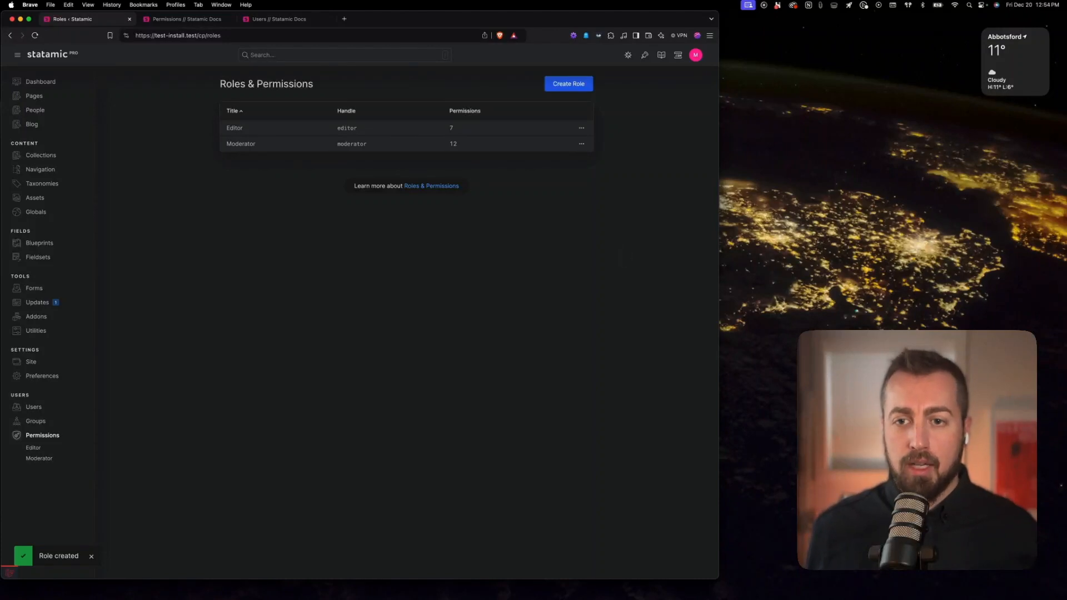
Step: Log out of the super admin account and log in with the editor account's saved e-mail and password to test its access
click(698, 57)
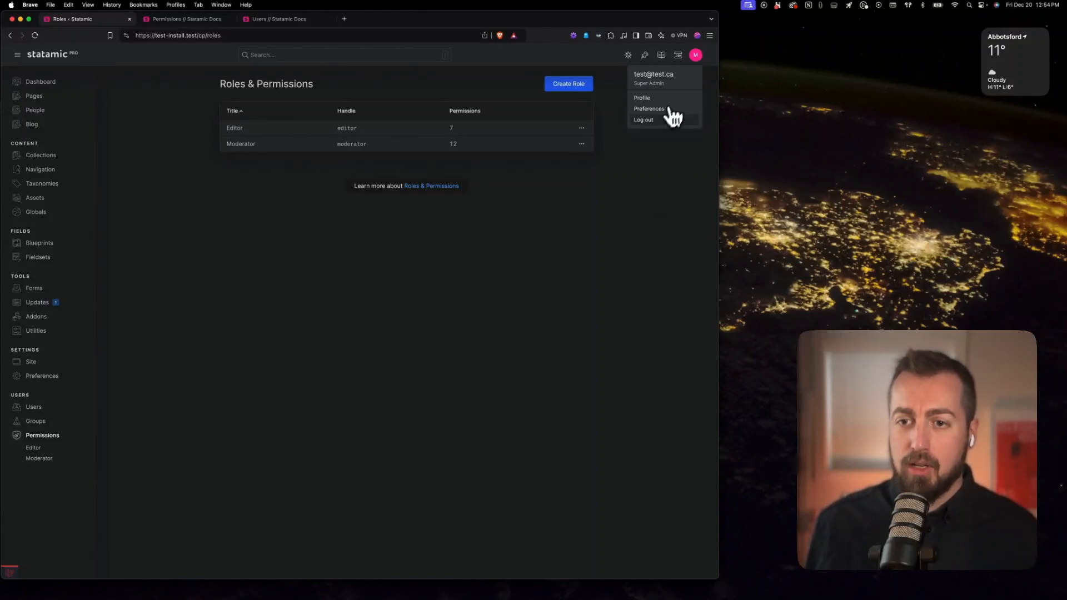
click(648, 119)
click(339, 130)
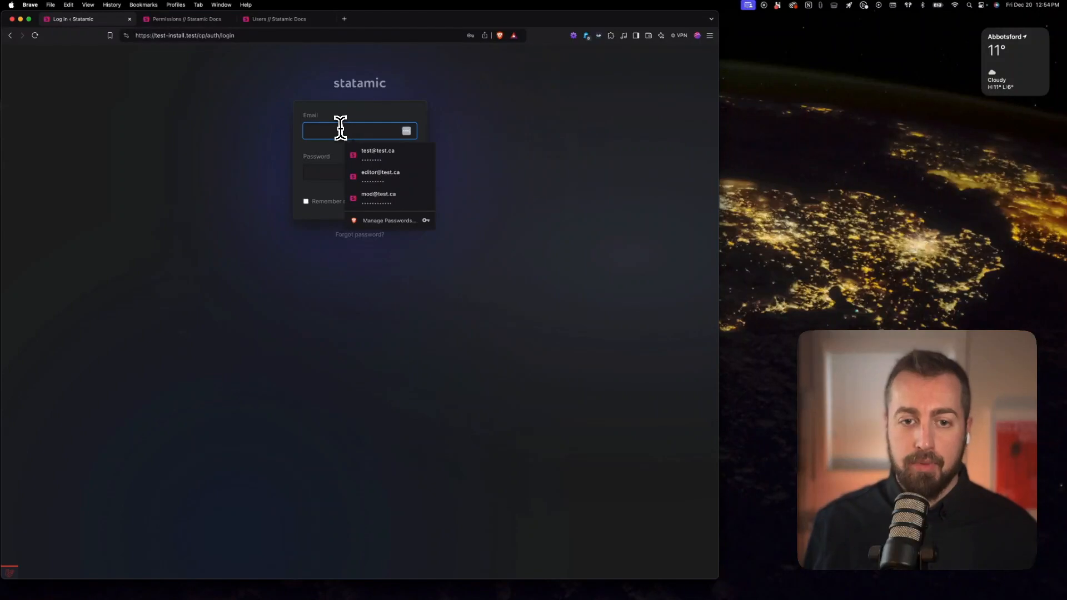
click(392, 177)
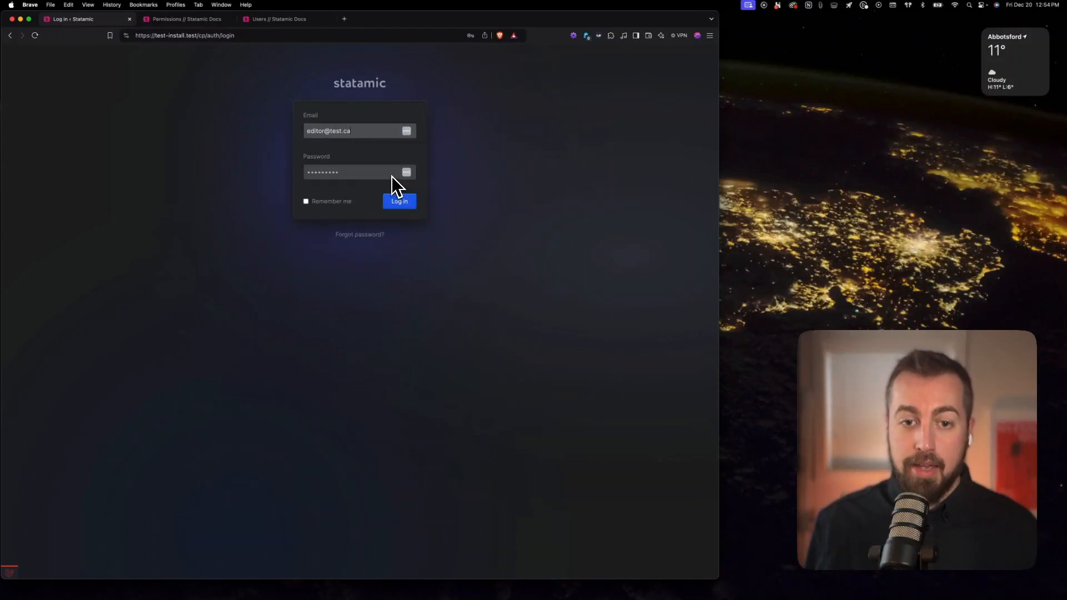
click(407, 208)
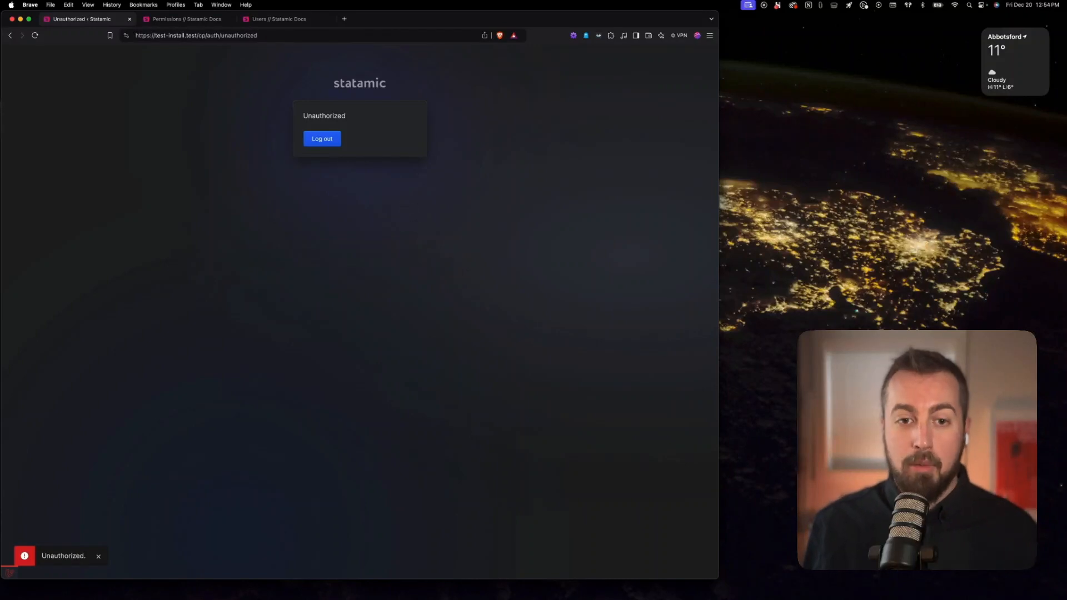
Step: Log out of the editor account and log back in with the super admin account's saved e-mail and password
click(323, 140)
click(333, 130)
click(382, 199)
click(405, 208)
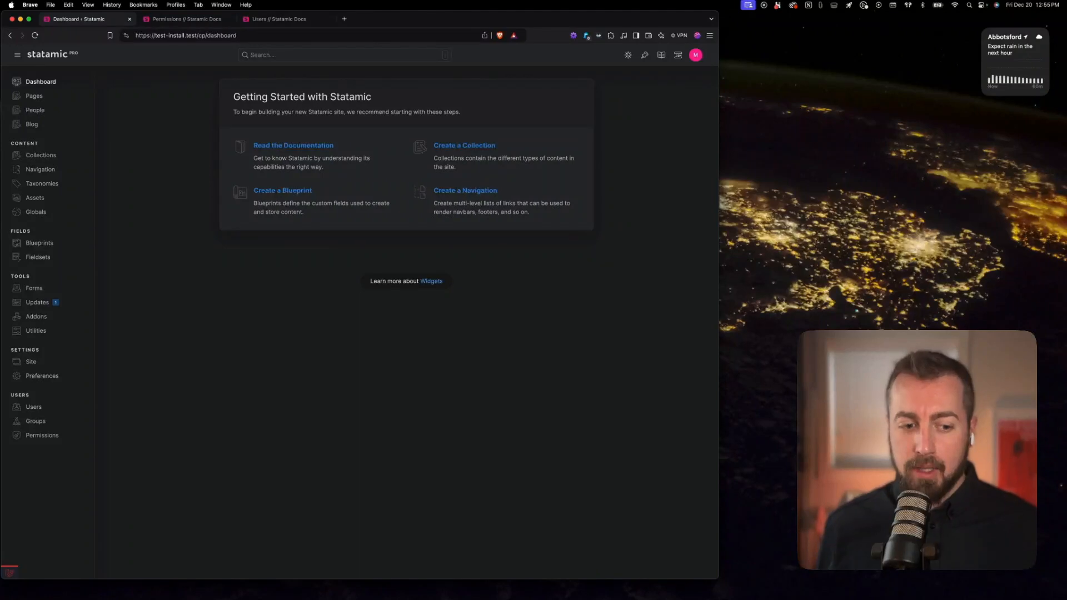
Step: Assign the Editor role to the editor user's account and save it
click(34, 409)
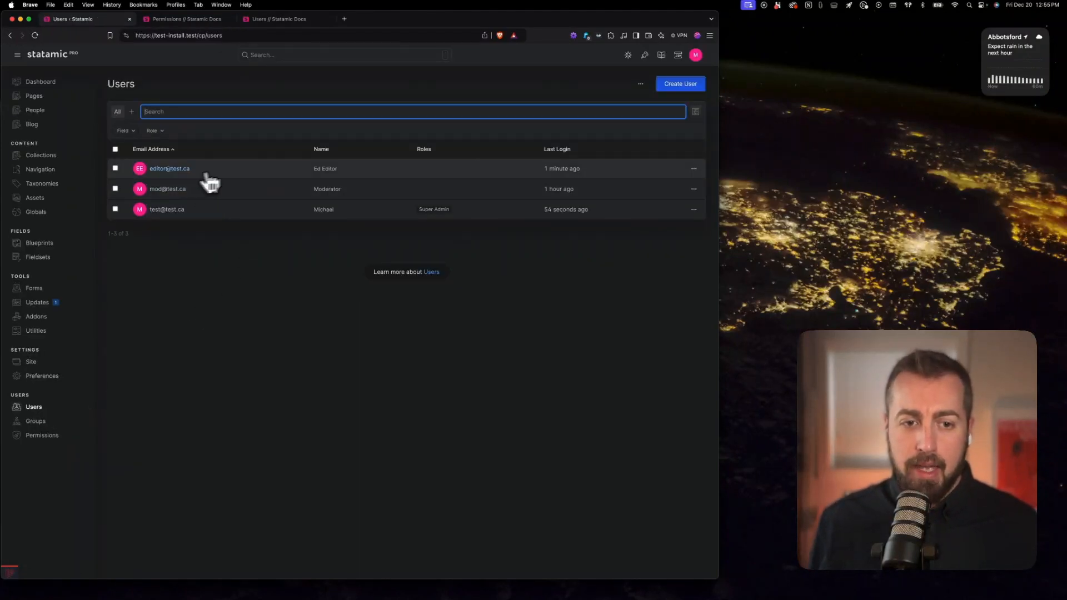
click(190, 174)
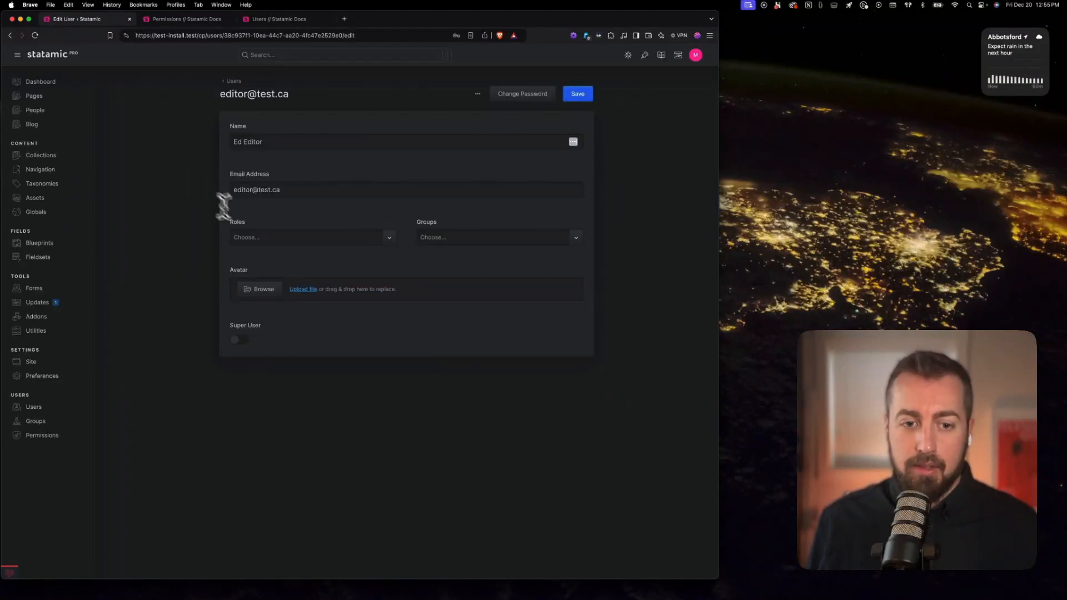
click(277, 239)
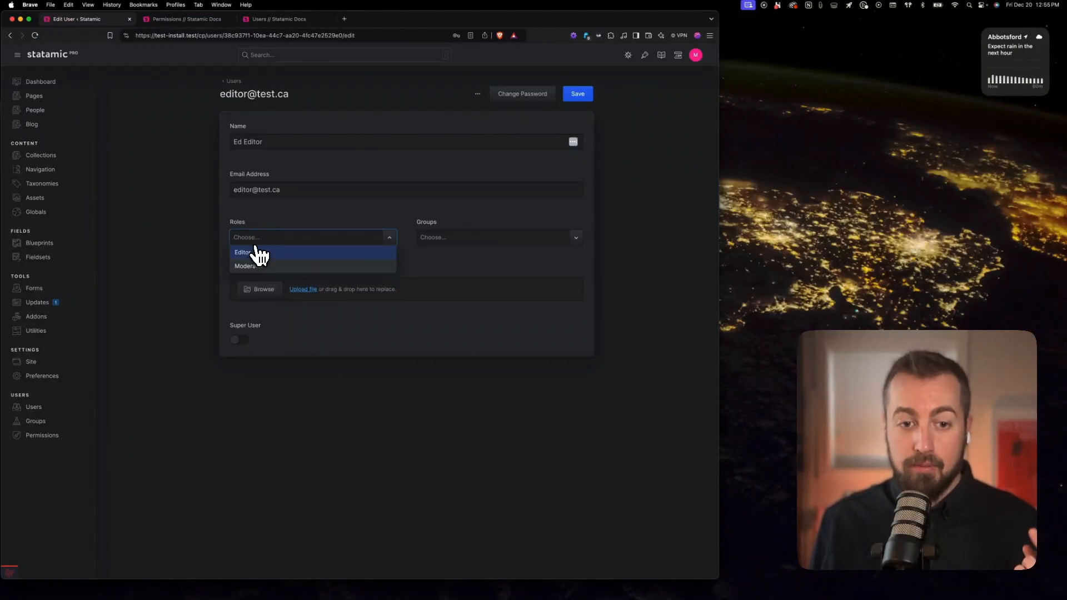
click(254, 253)
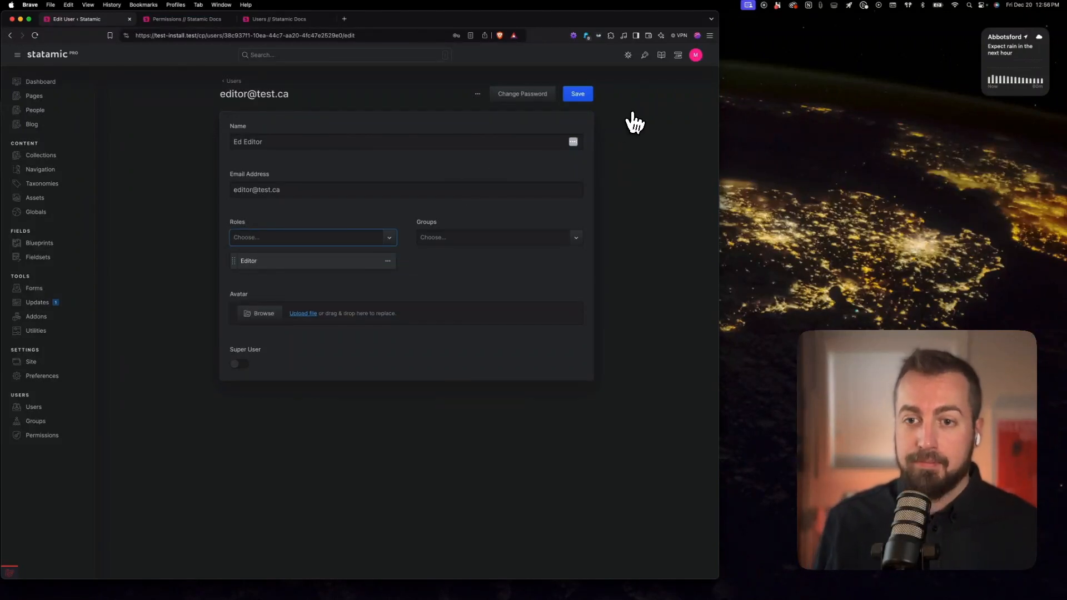
click(584, 96)
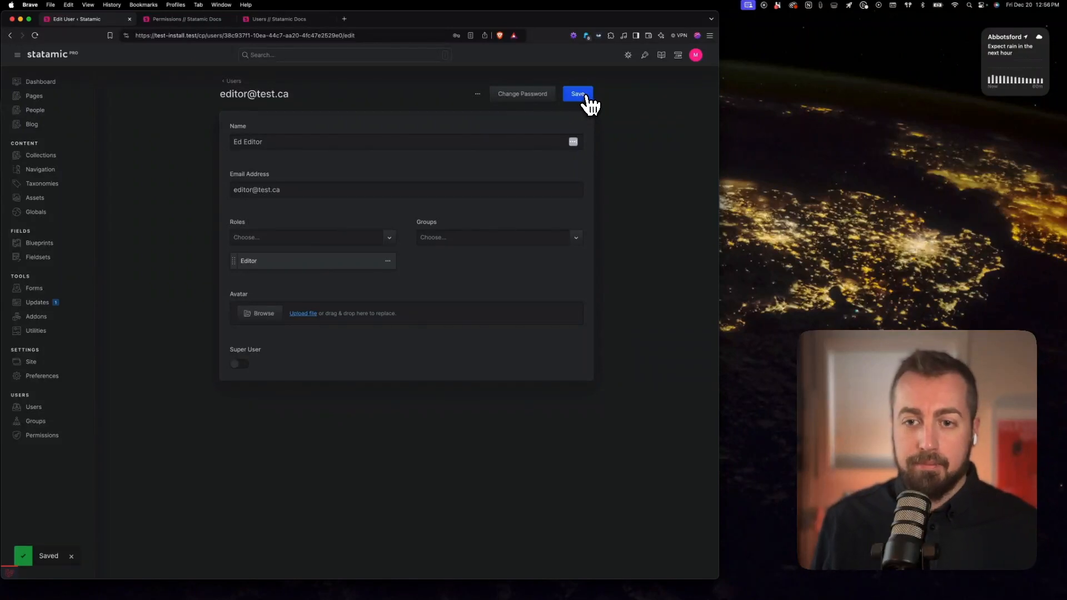
click(695, 57)
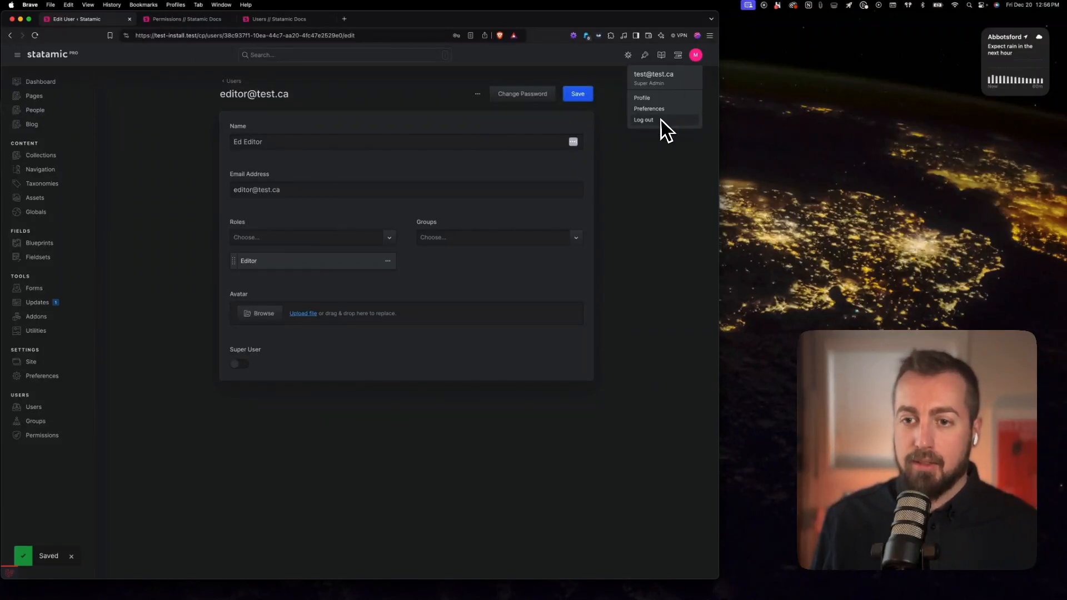
click(659, 164)
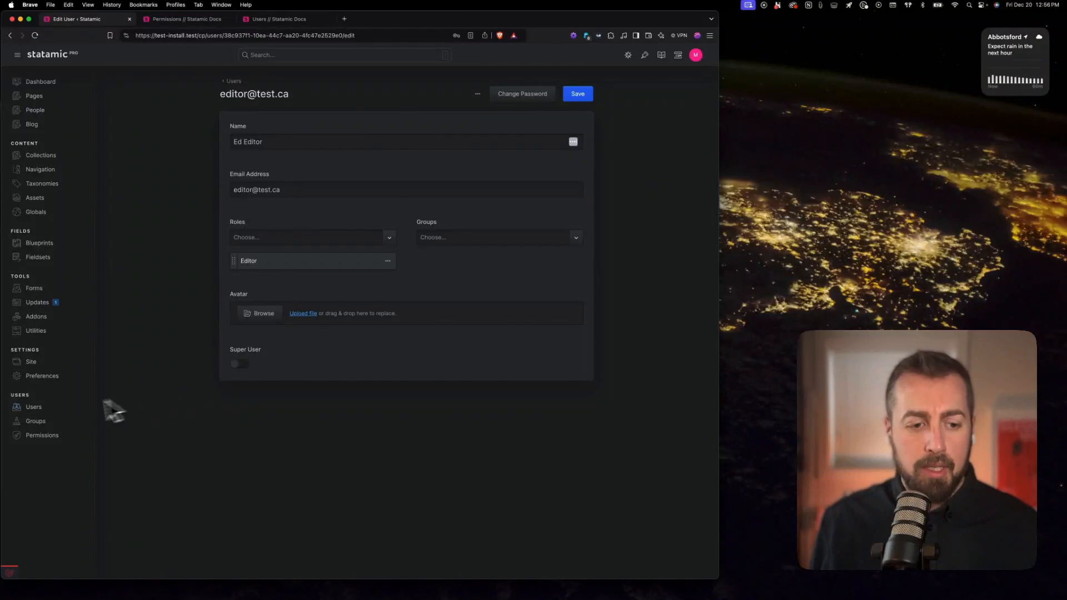
Step: Assign the Moderator role to the moderator user's account and save it
click(33, 408)
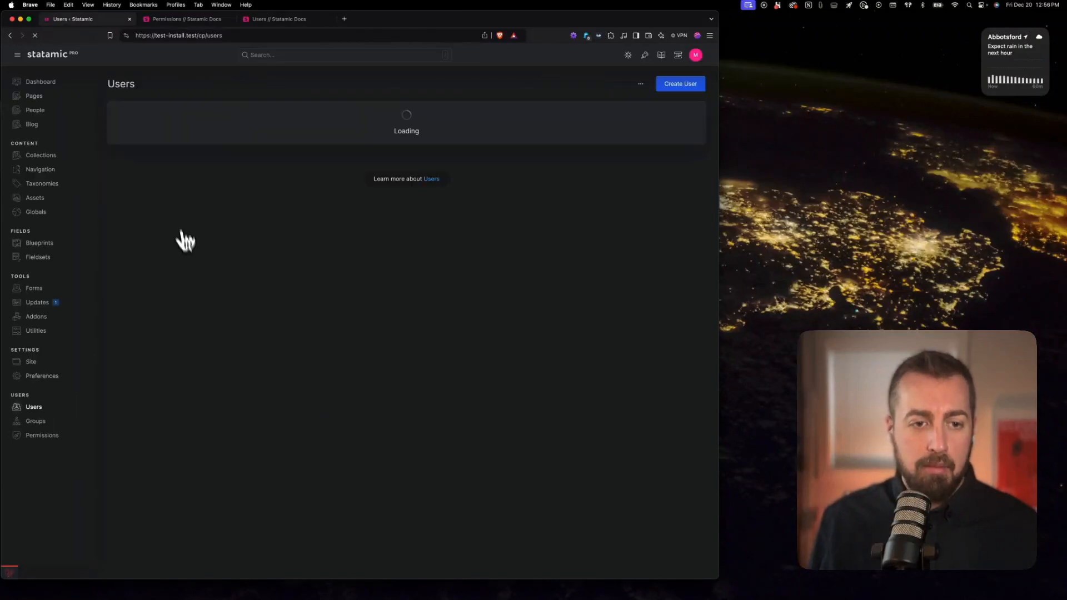
click(162, 189)
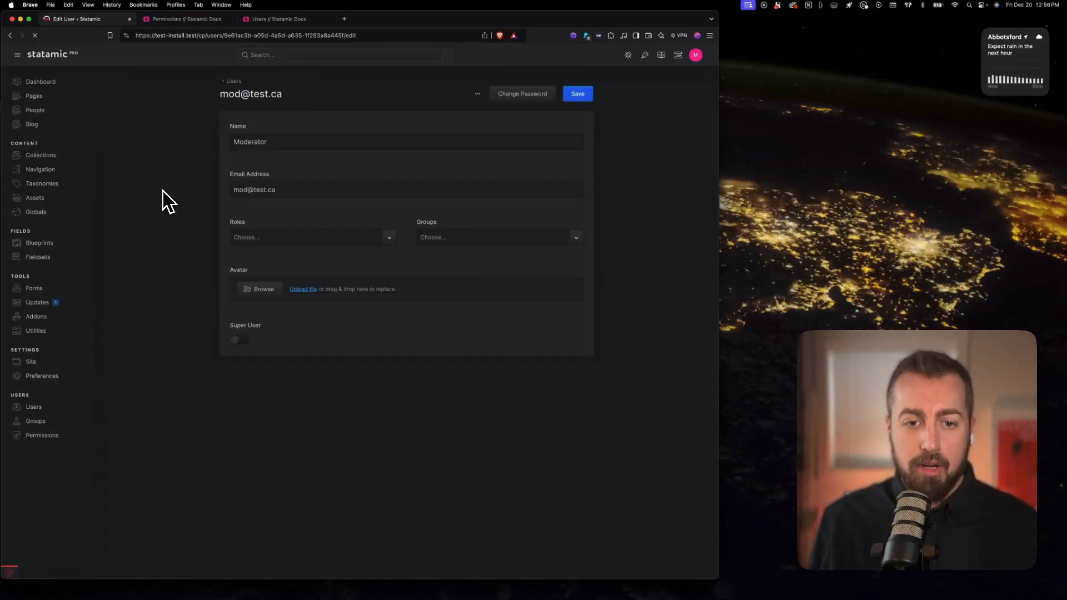
click(257, 237)
click(269, 270)
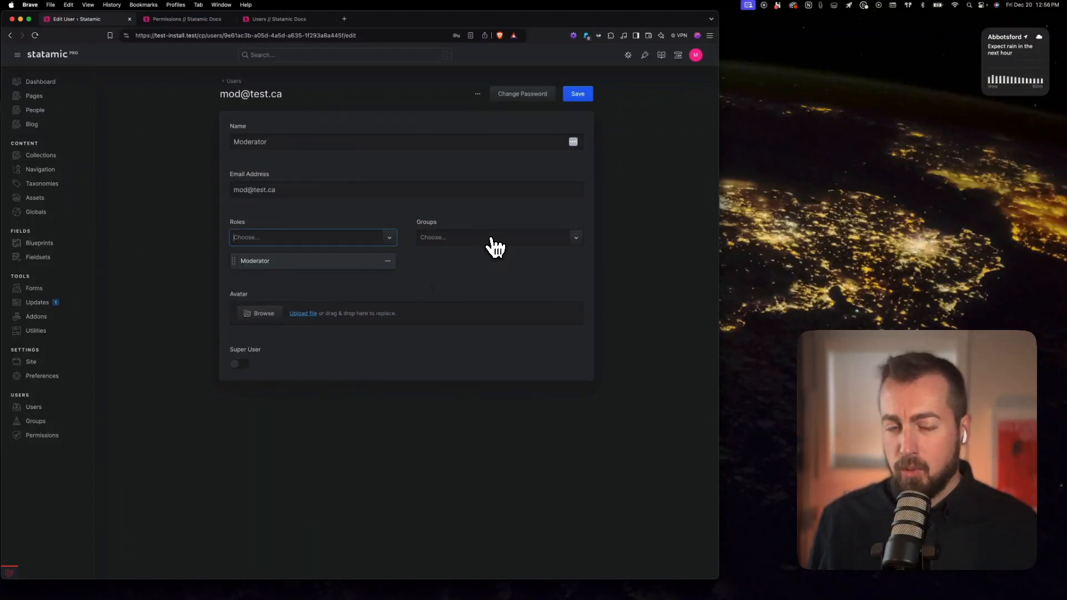
click(579, 96)
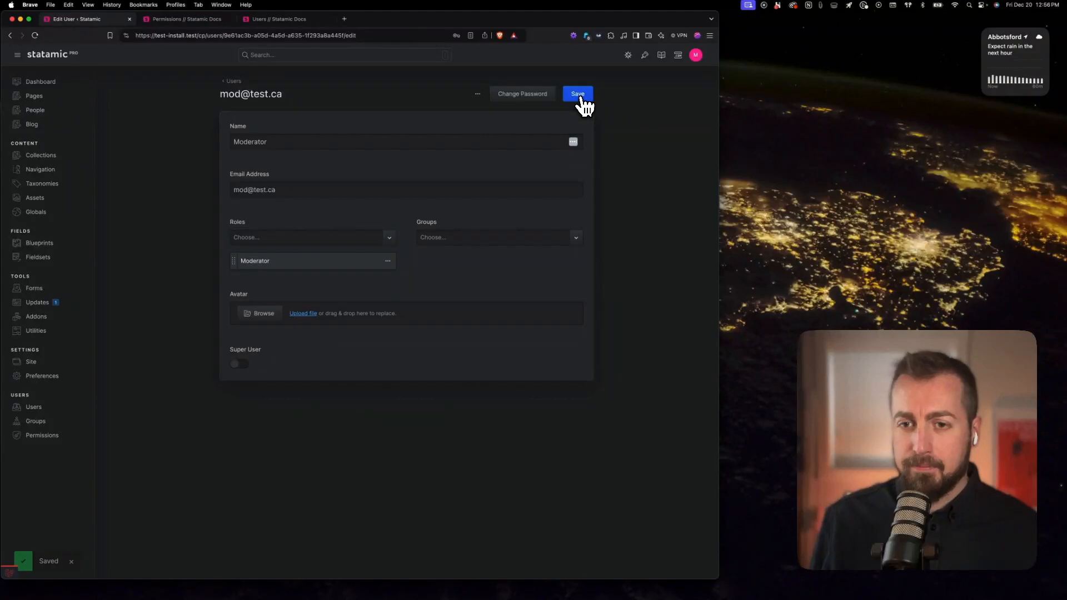
click(578, 96)
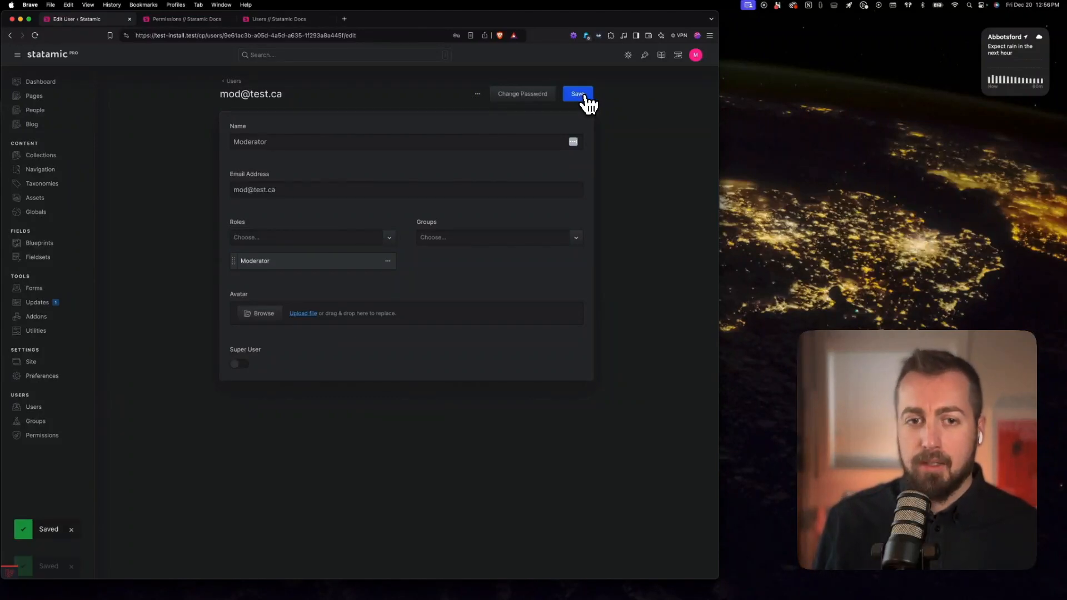
Step: Log out and log in with the editor account's saved e-mail and password, and open the Blog collection to check its access
click(696, 55)
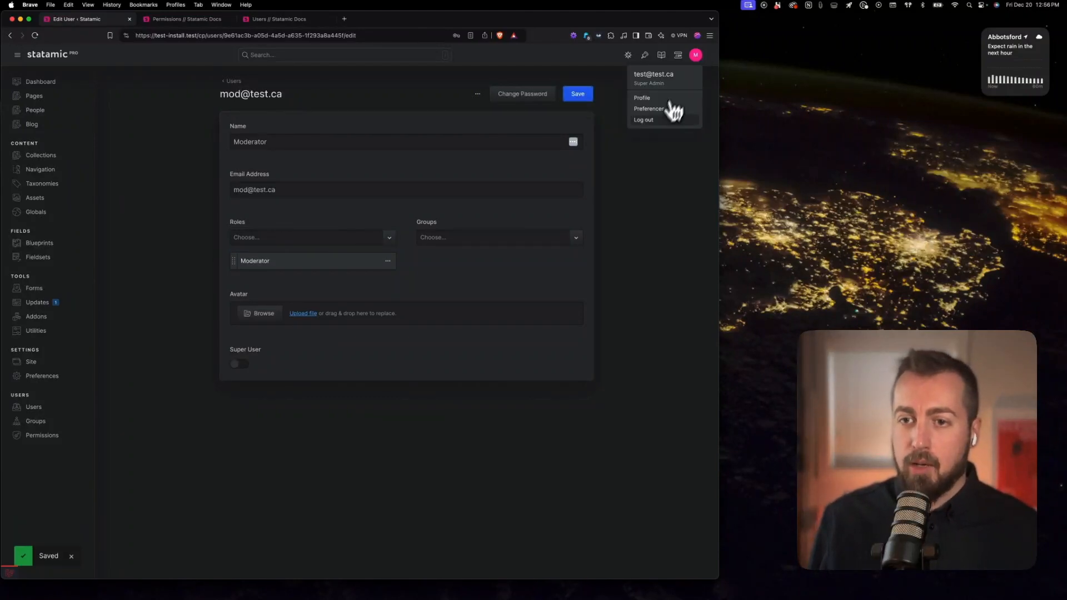
click(650, 121)
click(383, 132)
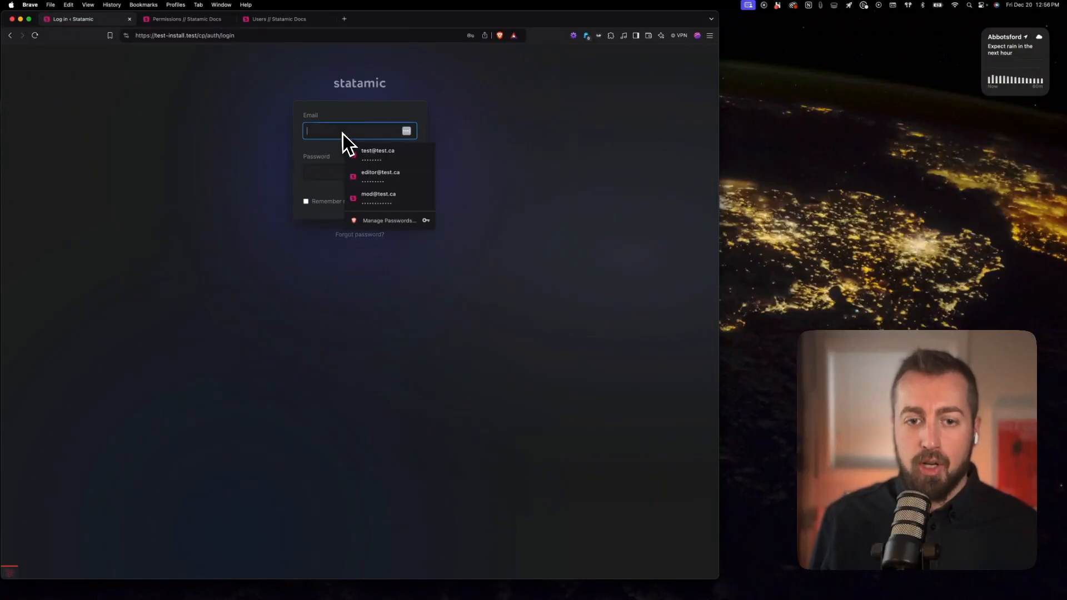
click(373, 174)
click(399, 203)
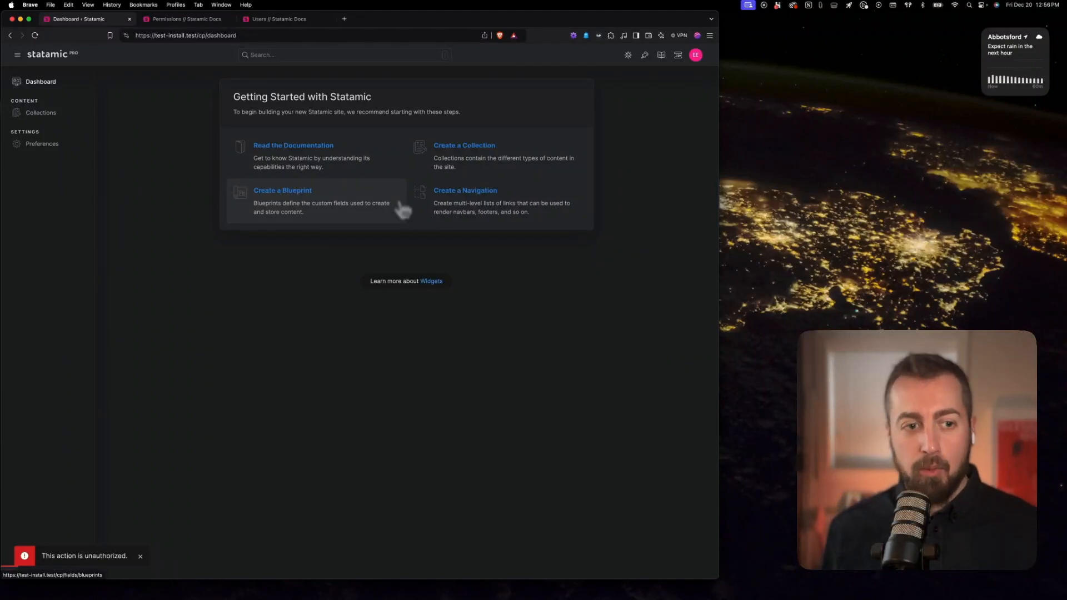
click(41, 115)
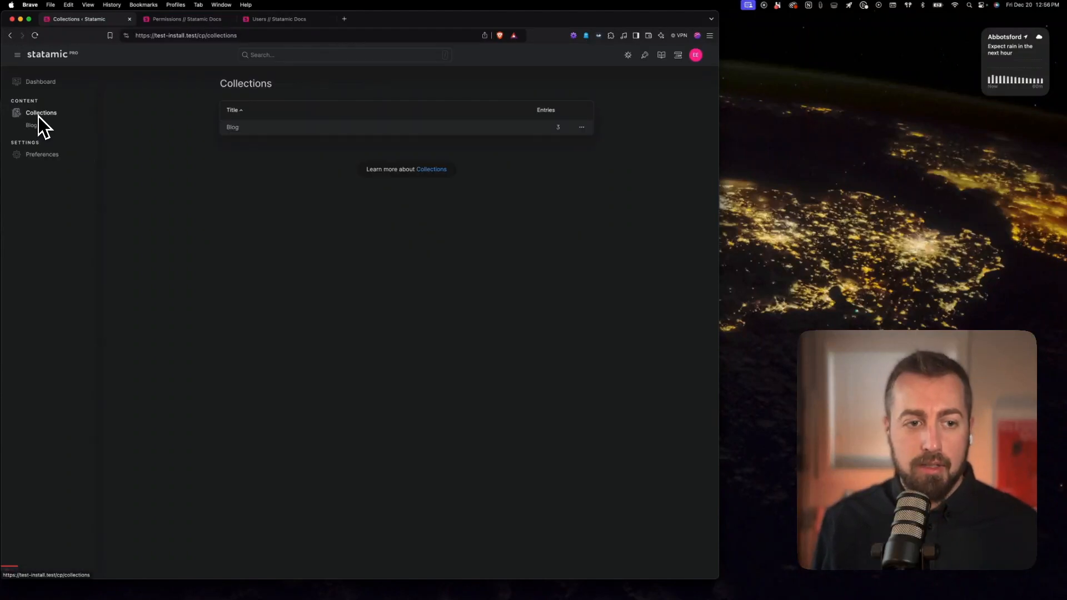
click(233, 132)
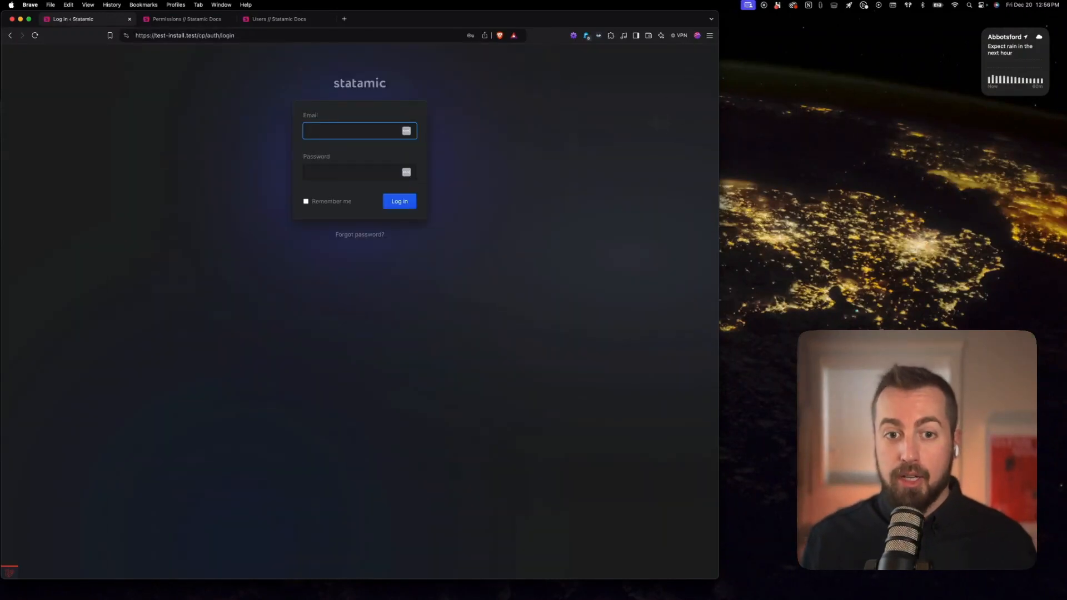
Step: Log in with the moderator account's saved e-mail and password to test its access
click(376, 129)
click(352, 148)
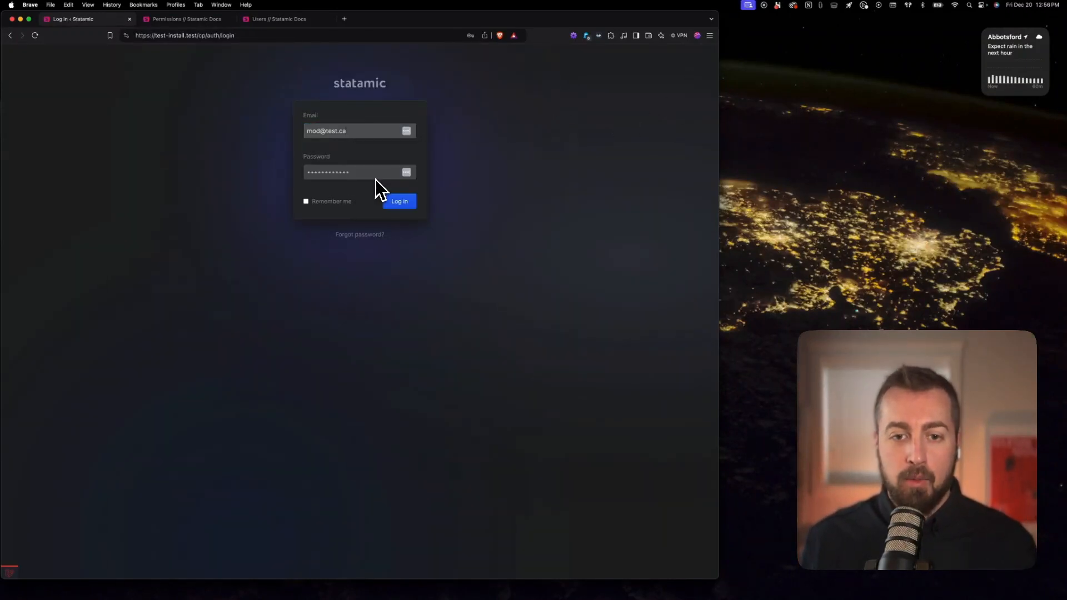
click(392, 201)
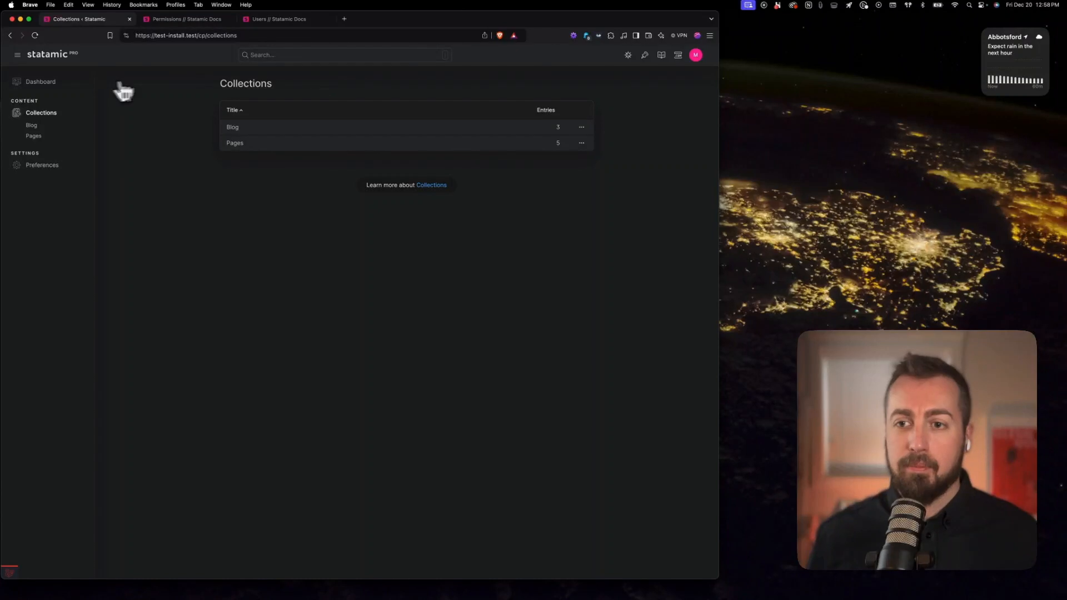
Step: Log out of the moderator account and log back in with the super admin account's saved e-mail and password
click(697, 58)
click(651, 113)
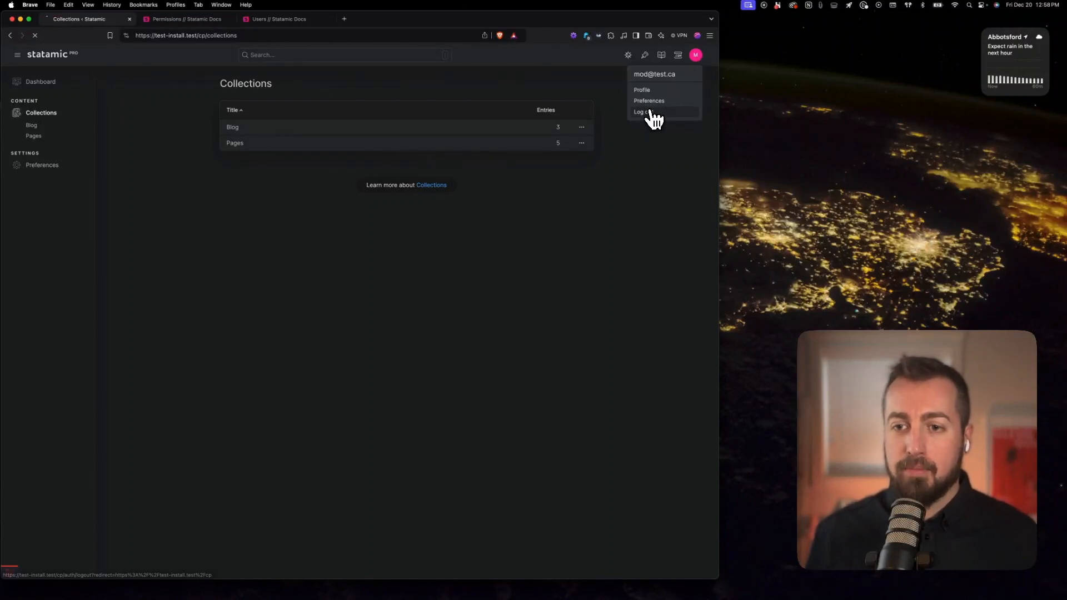
click(355, 132)
click(371, 159)
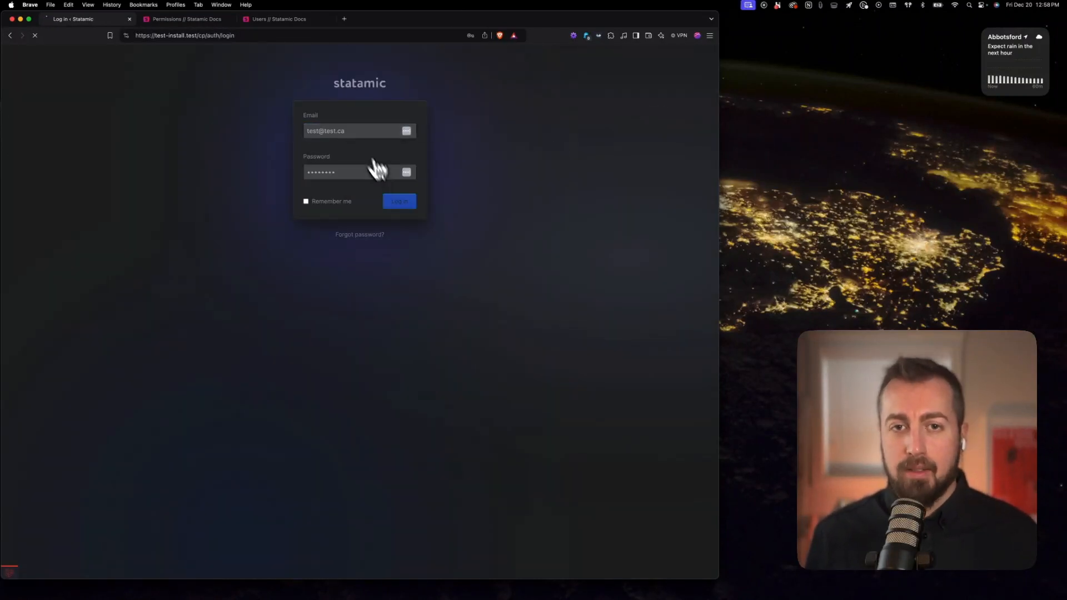
click(399, 203)
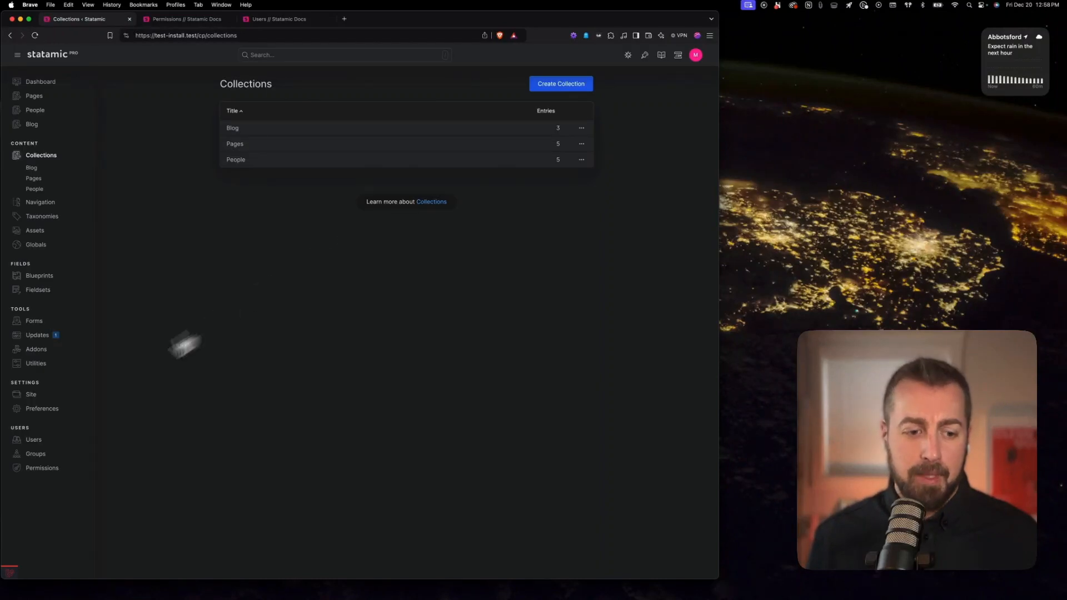
Step: Remove the directly assigned Editor role from the editor user's account and save it
click(32, 439)
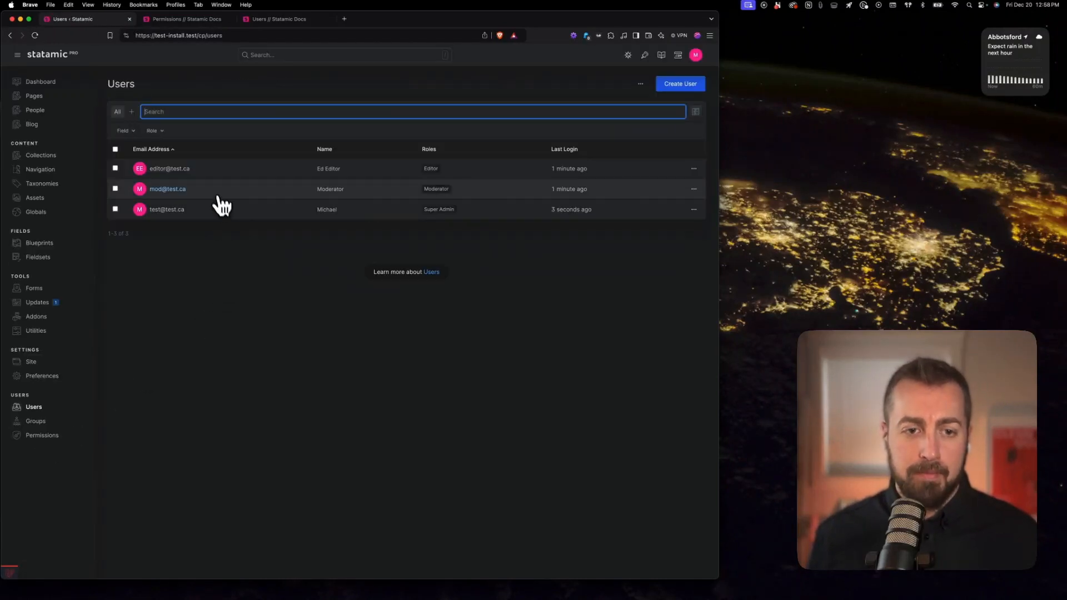
click(183, 171)
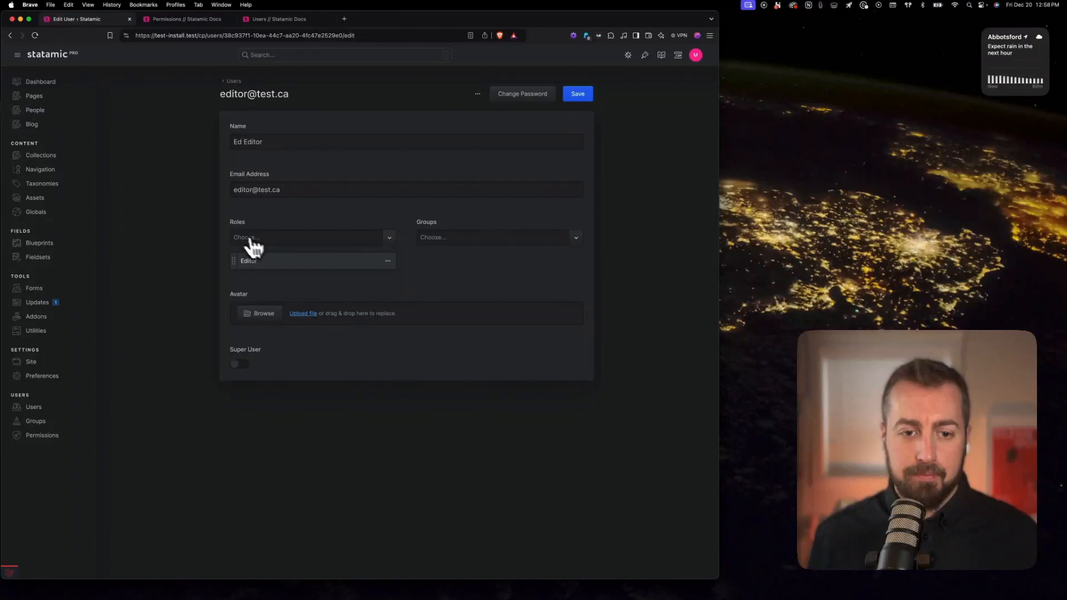
click(388, 261)
click(356, 279)
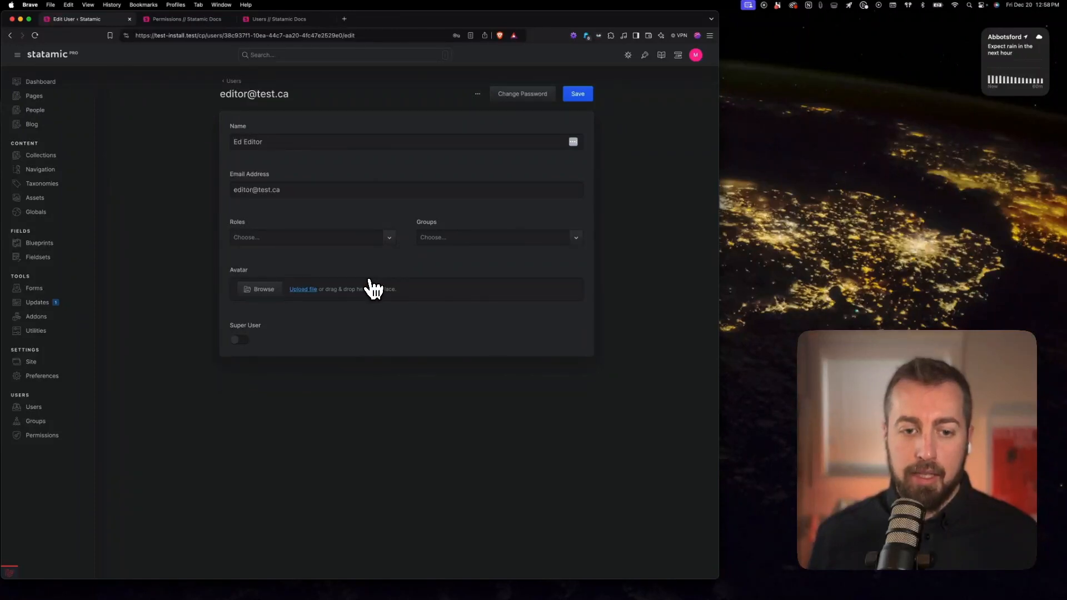
click(577, 95)
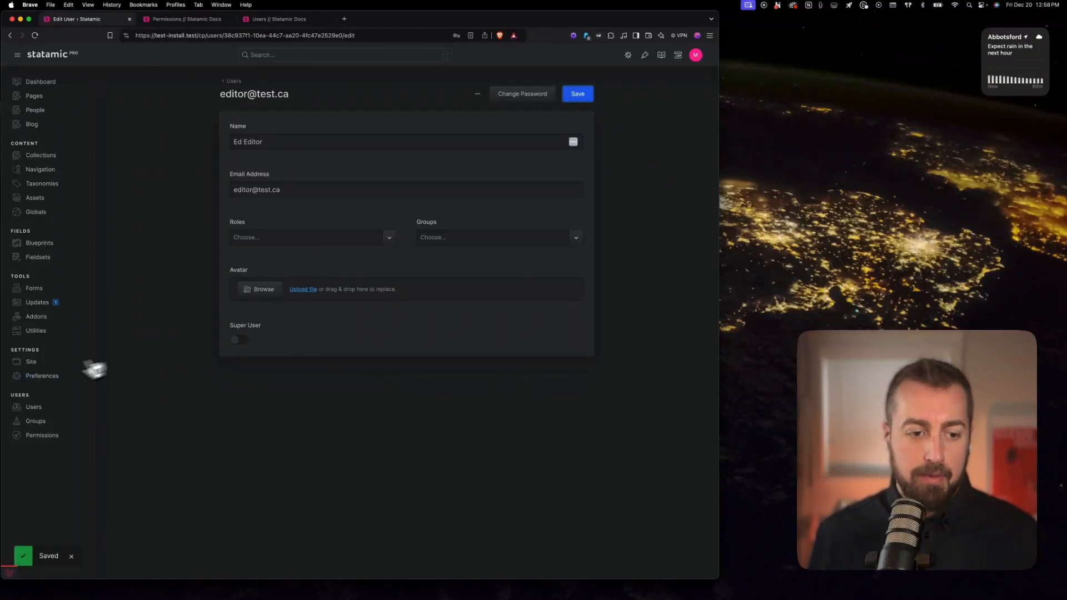
Step: Remove the directly assigned Moderator role from the moderator user's account and save it
click(56, 407)
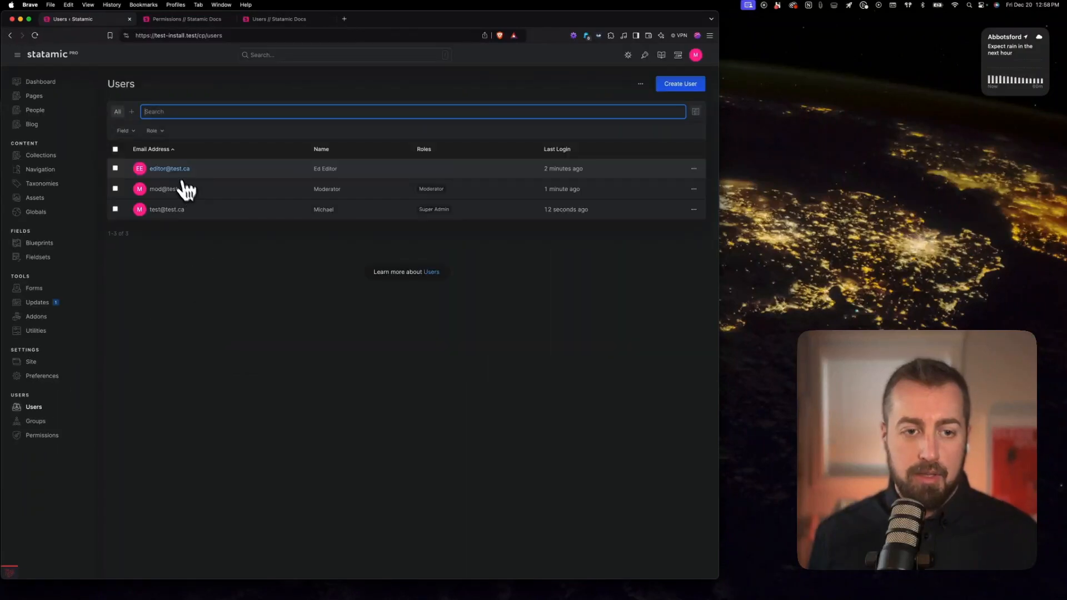
click(195, 201)
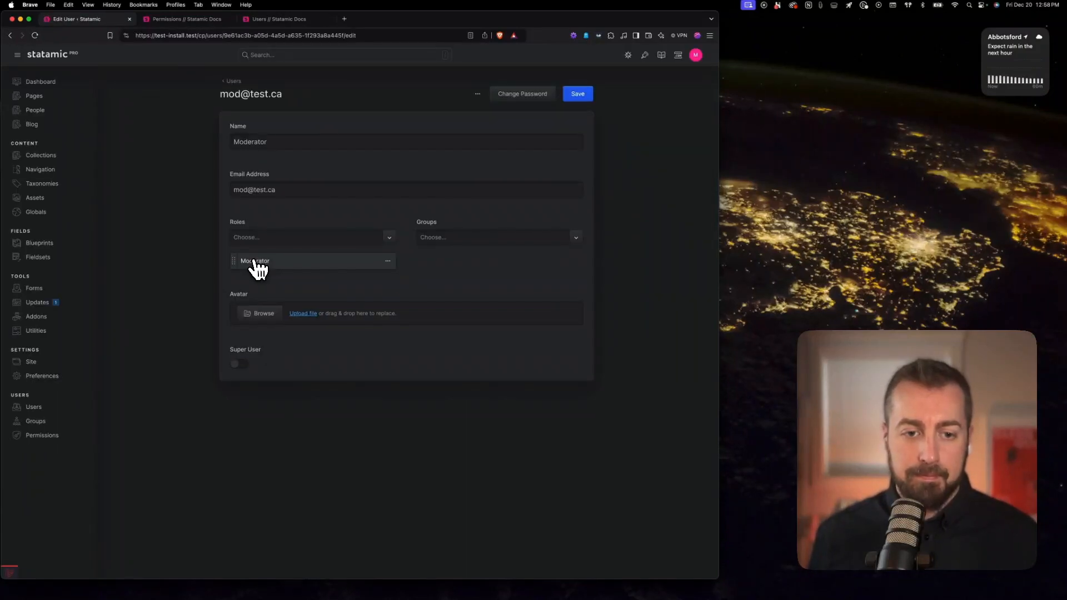
click(387, 262)
click(376, 280)
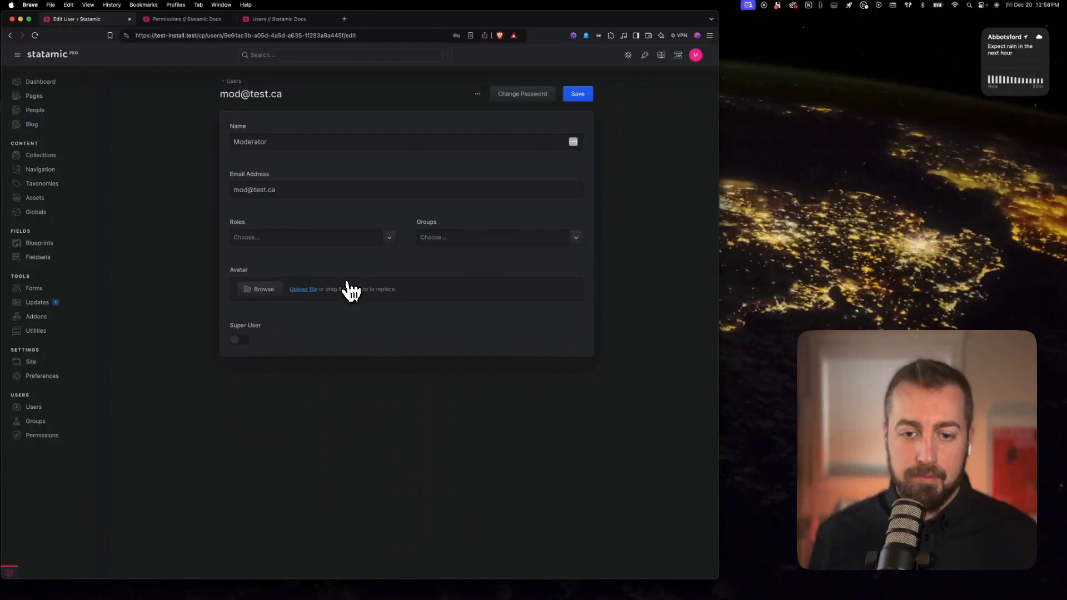
click(577, 95)
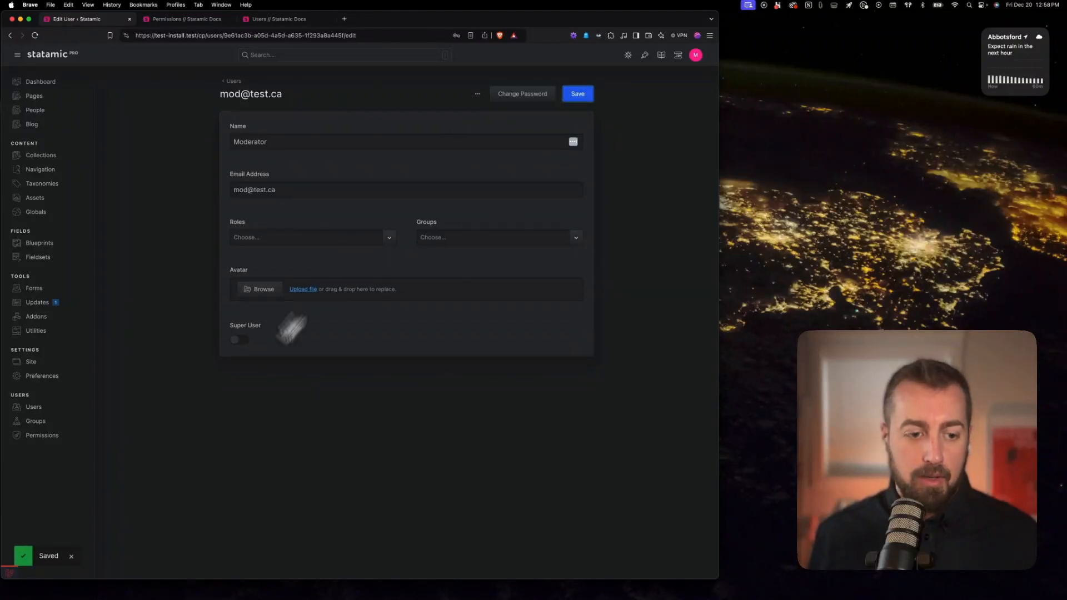
Step: Create a user group titled Editors with the Editor role and save it
click(35, 423)
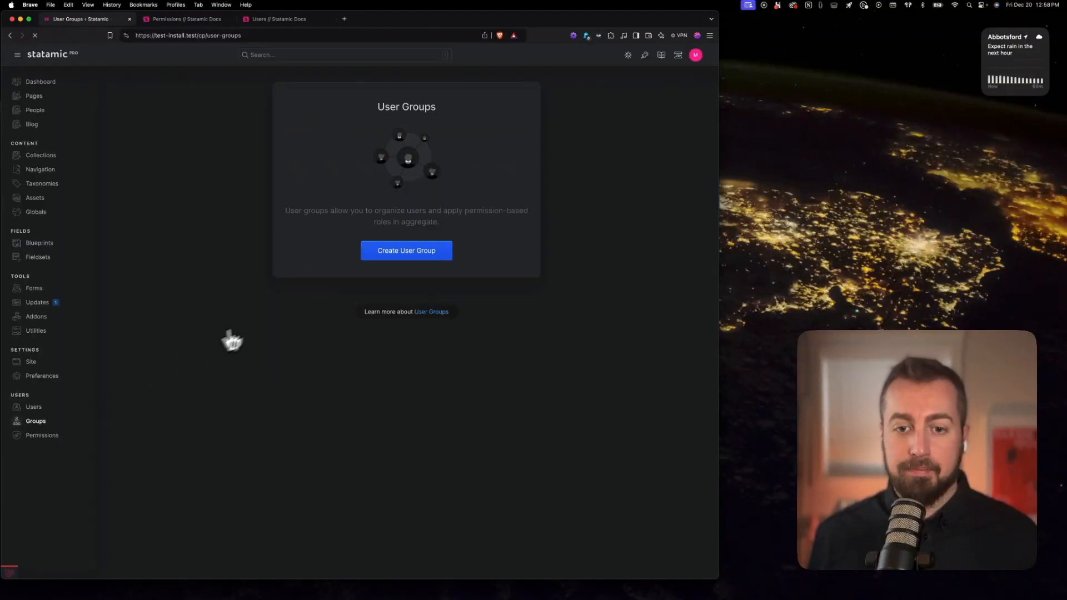
click(424, 256)
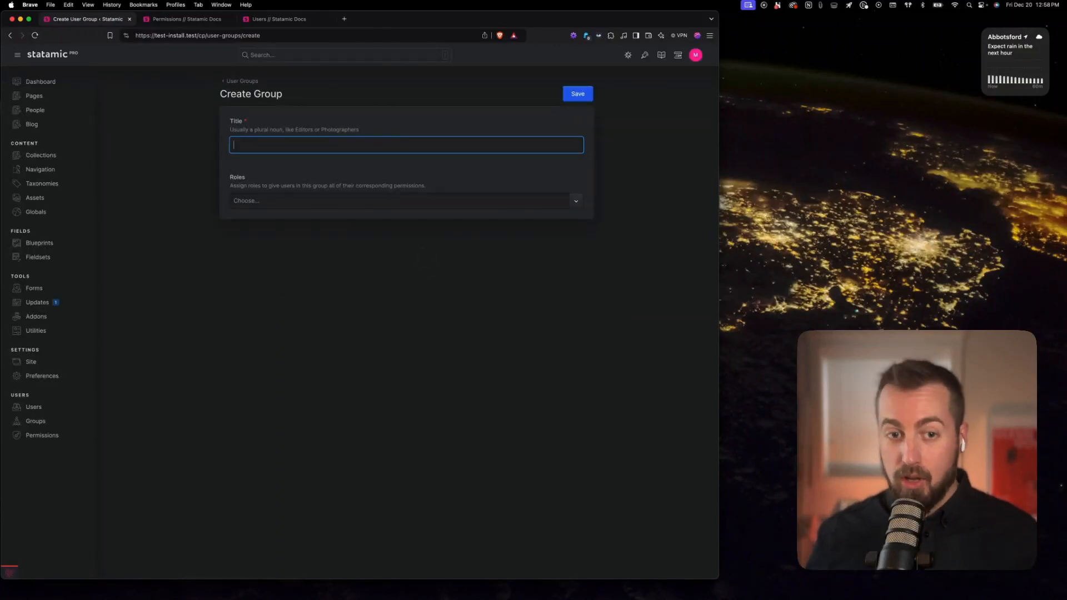
text(Editors)
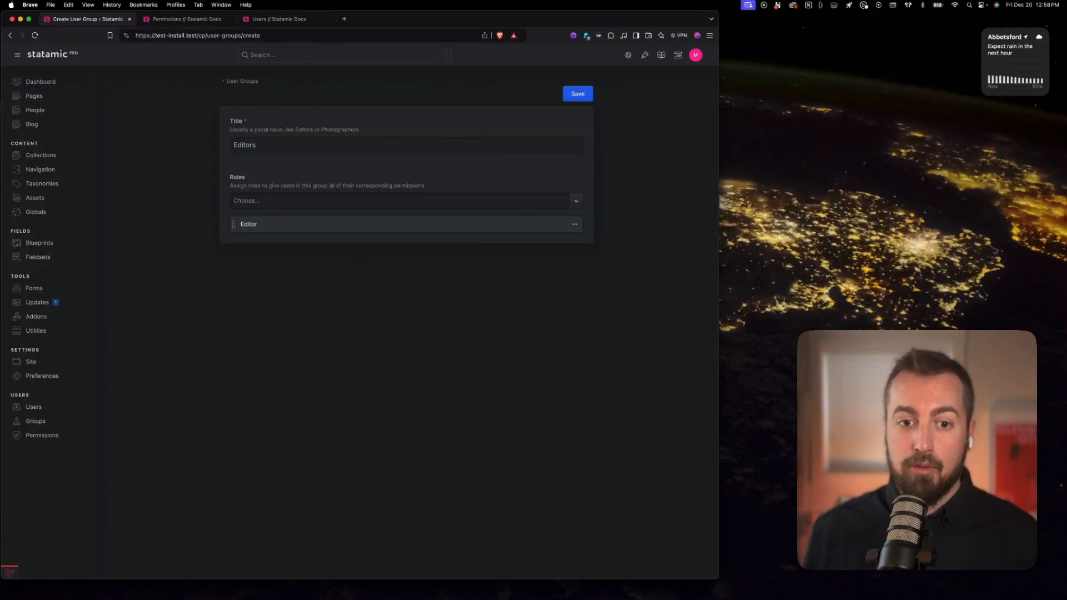
click(584, 92)
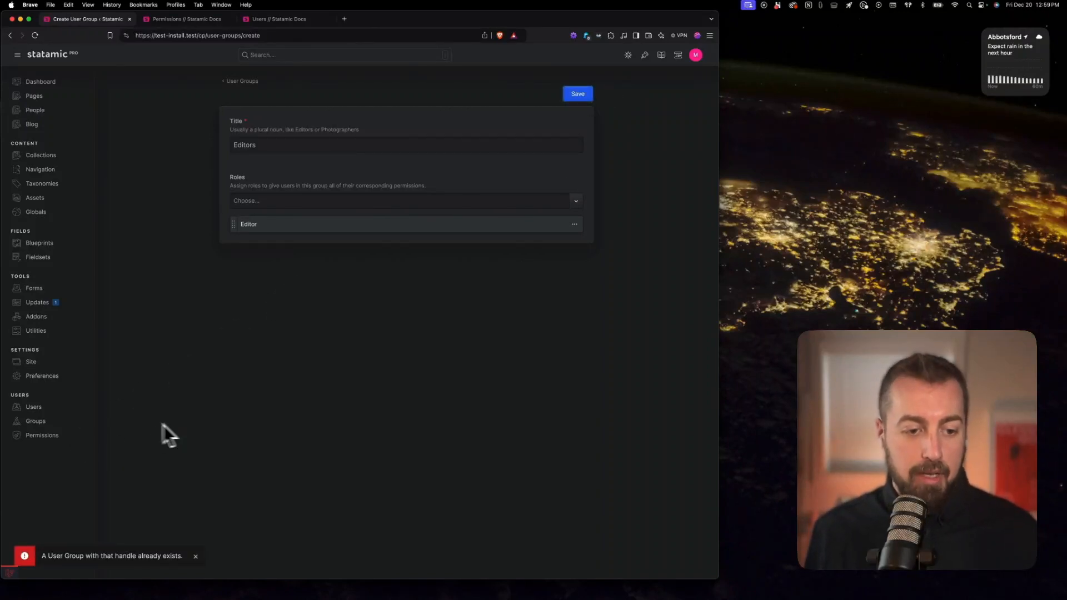
Step: Create a user group titled Moderators with the Moderator role and save it
click(36, 423)
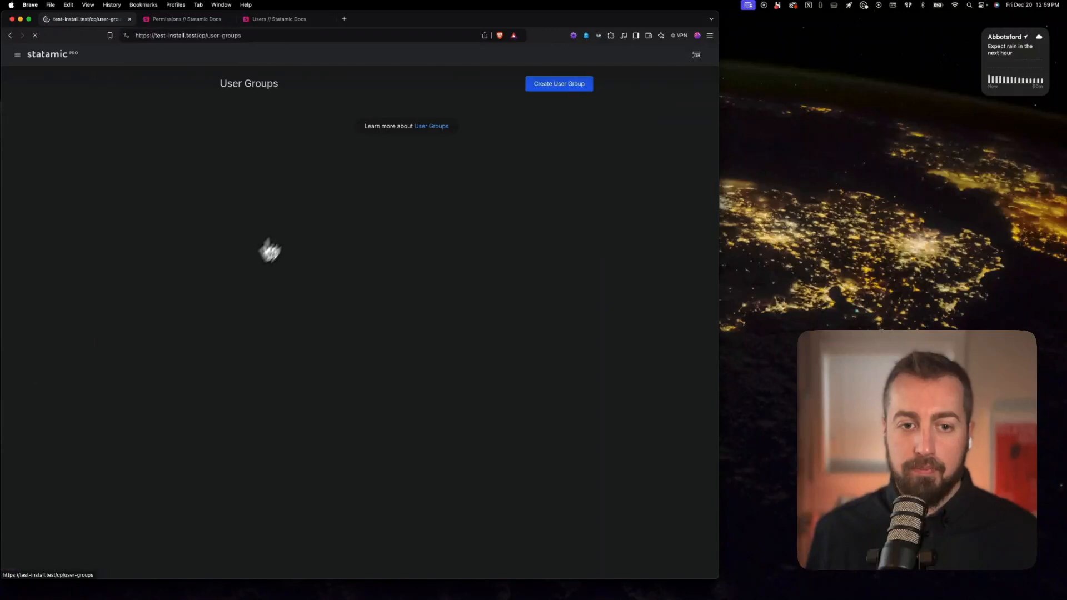
click(555, 86)
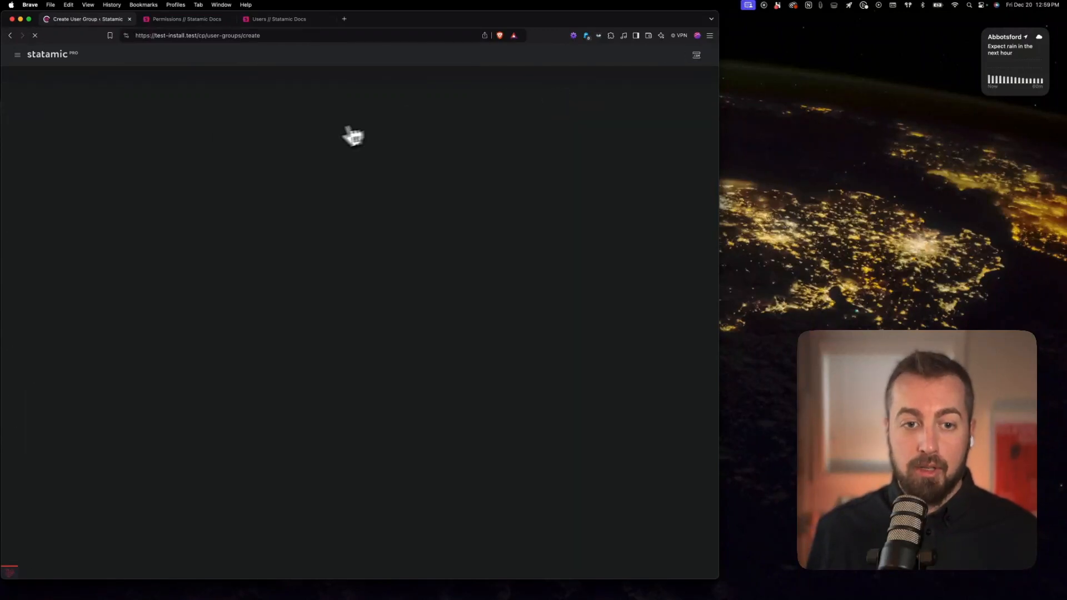
text(Moderators)
click(261, 201)
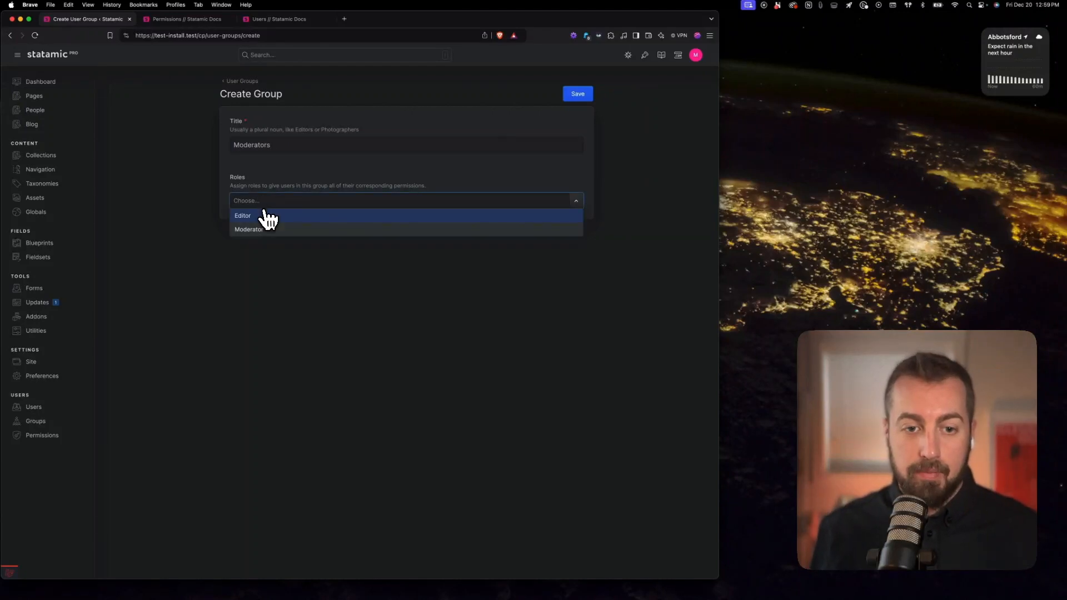
click(262, 229)
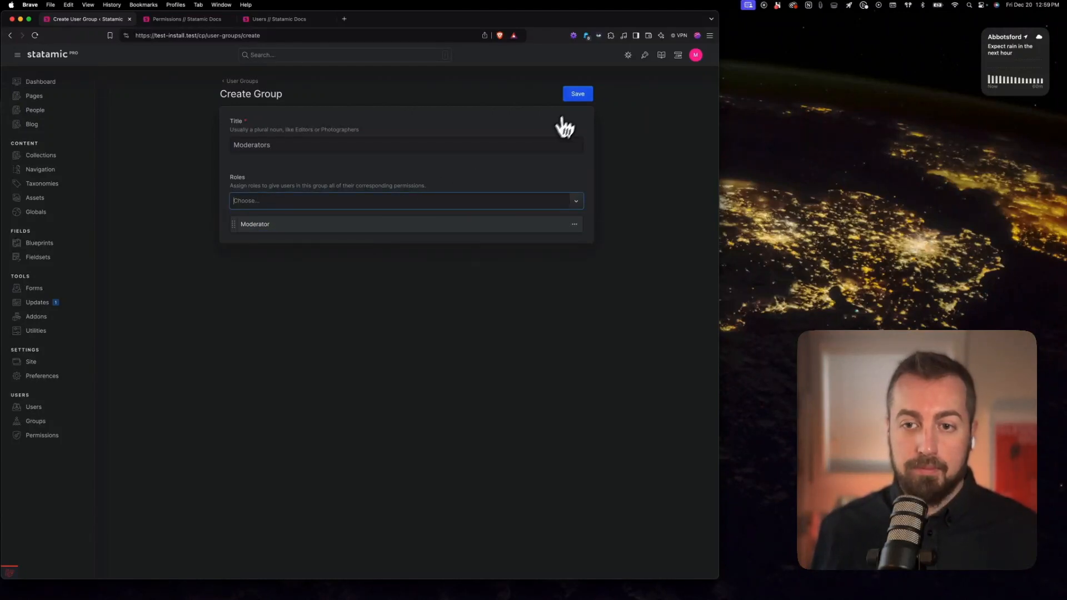
click(582, 98)
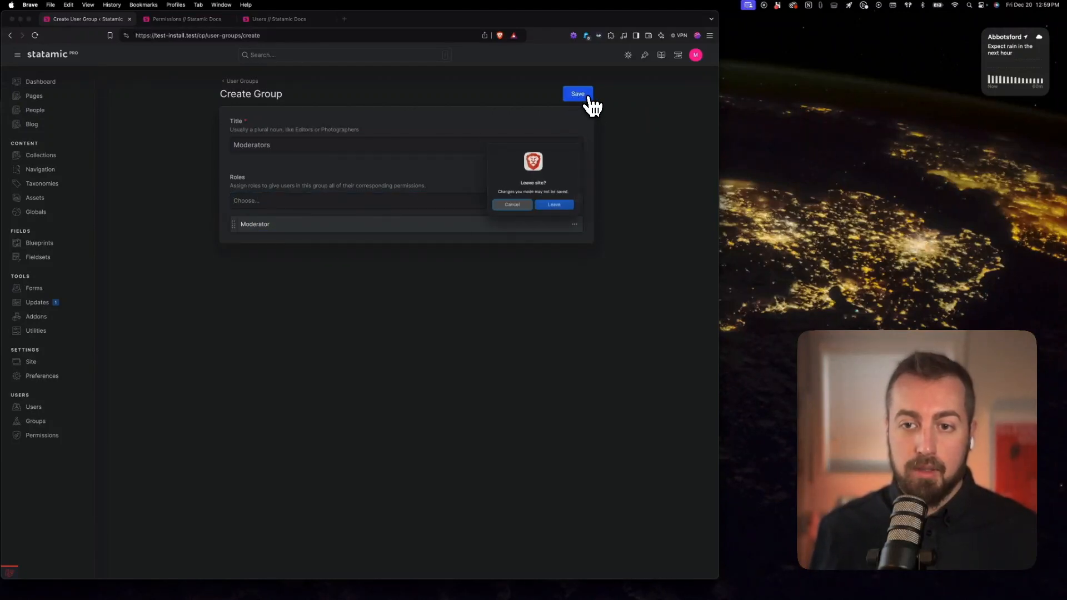
click(564, 209)
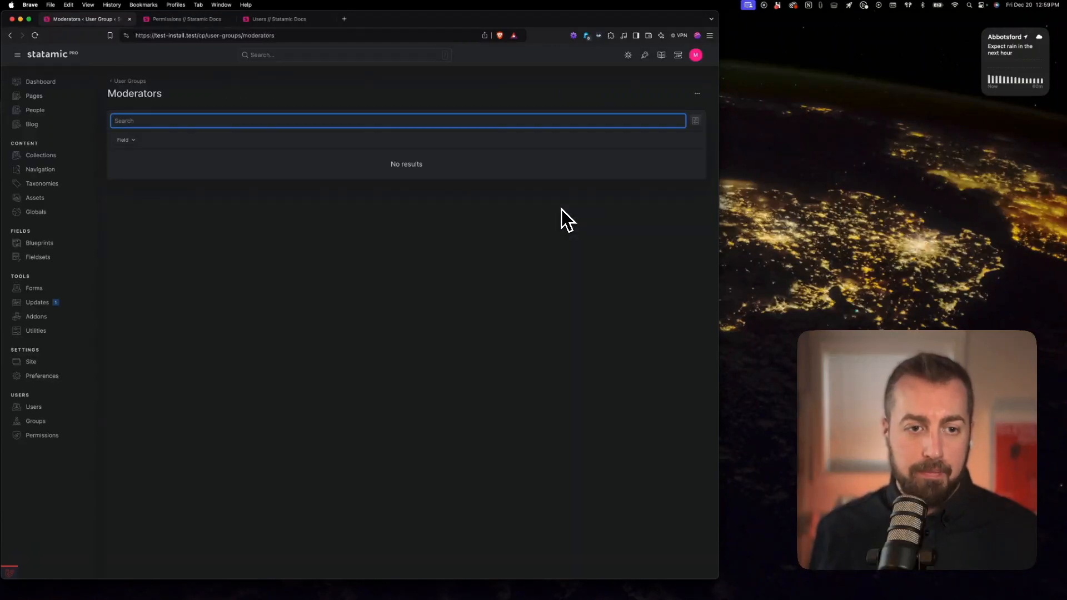
click(357, 228)
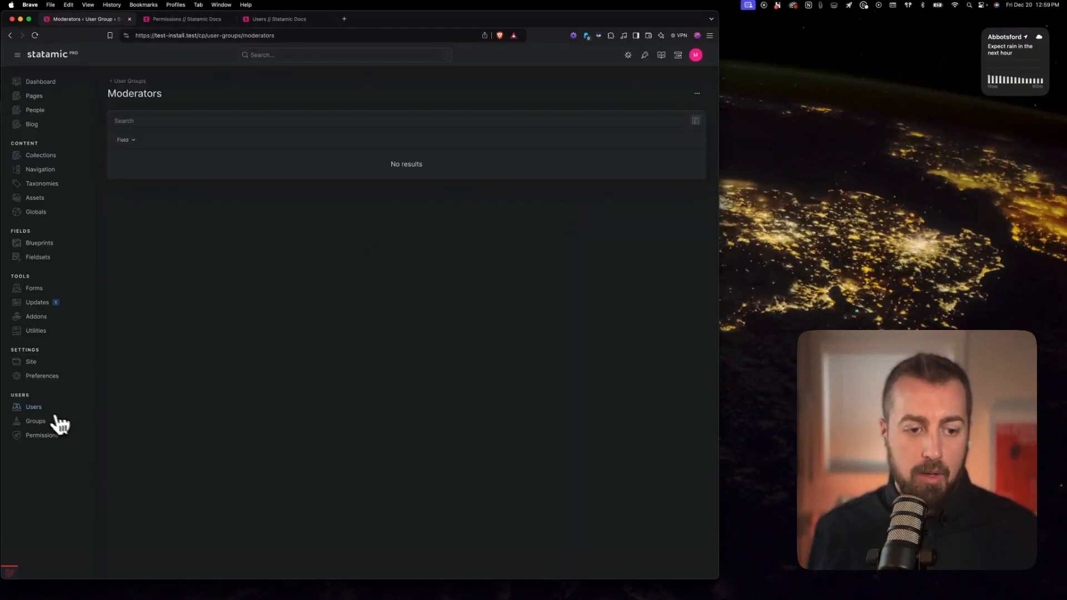
Step: Add the editor user's account to the Editors group and save it
click(34, 409)
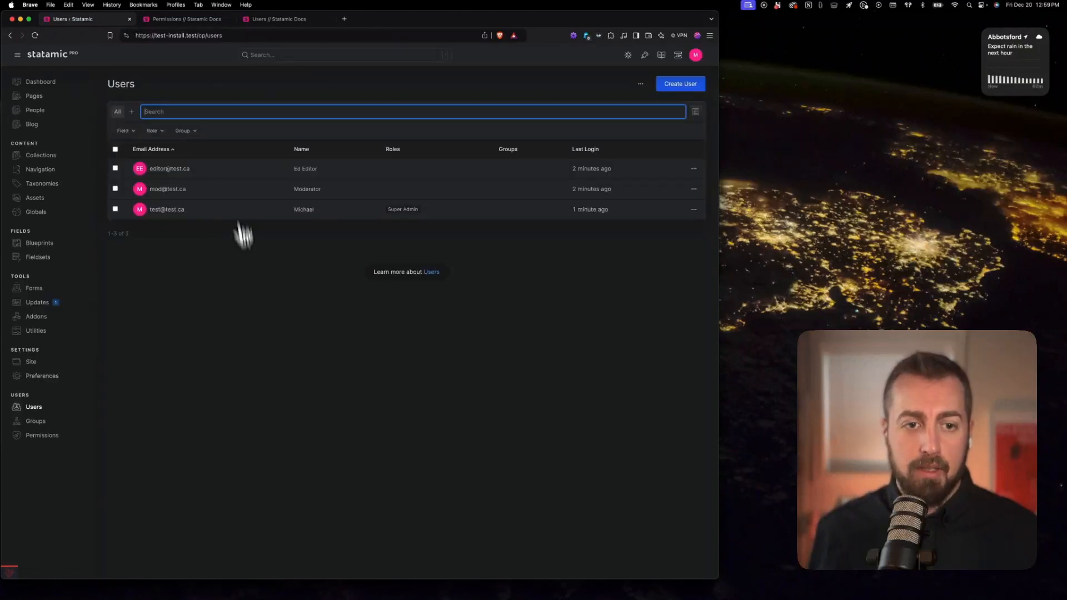
click(167, 169)
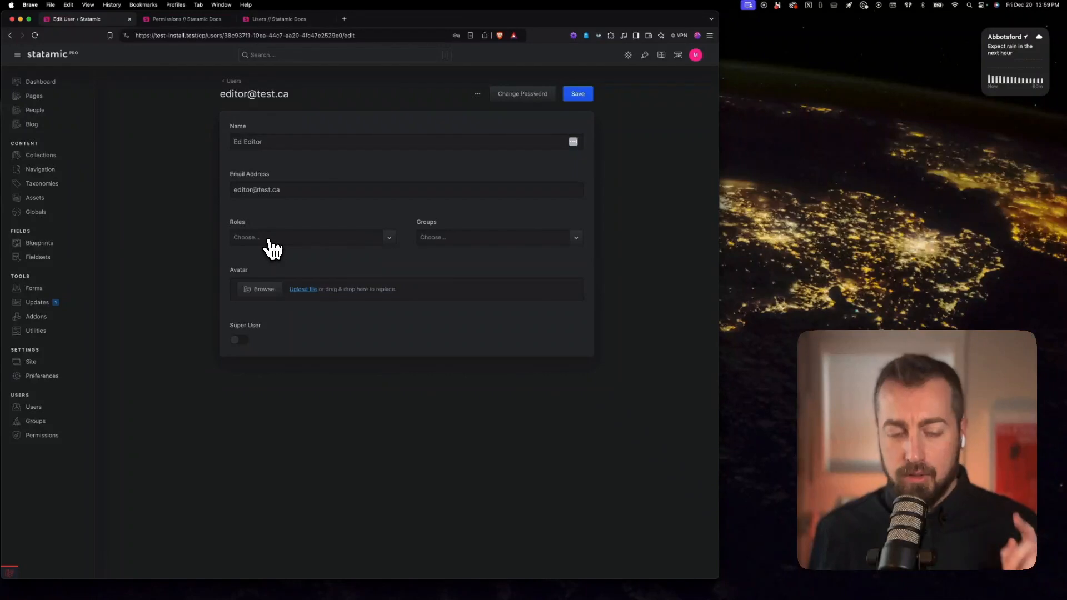
click(444, 236)
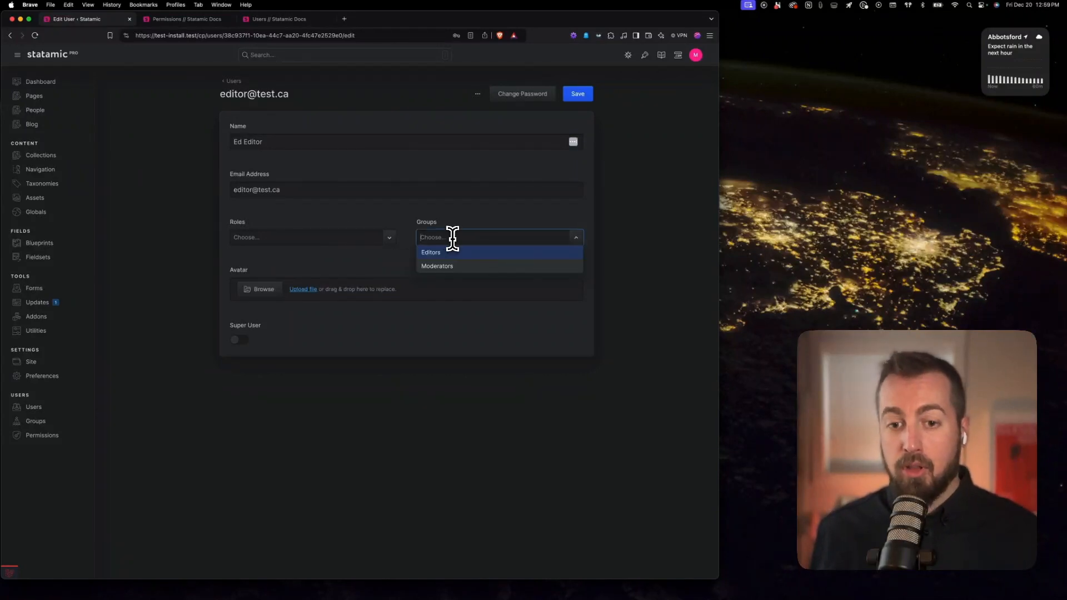
click(448, 262)
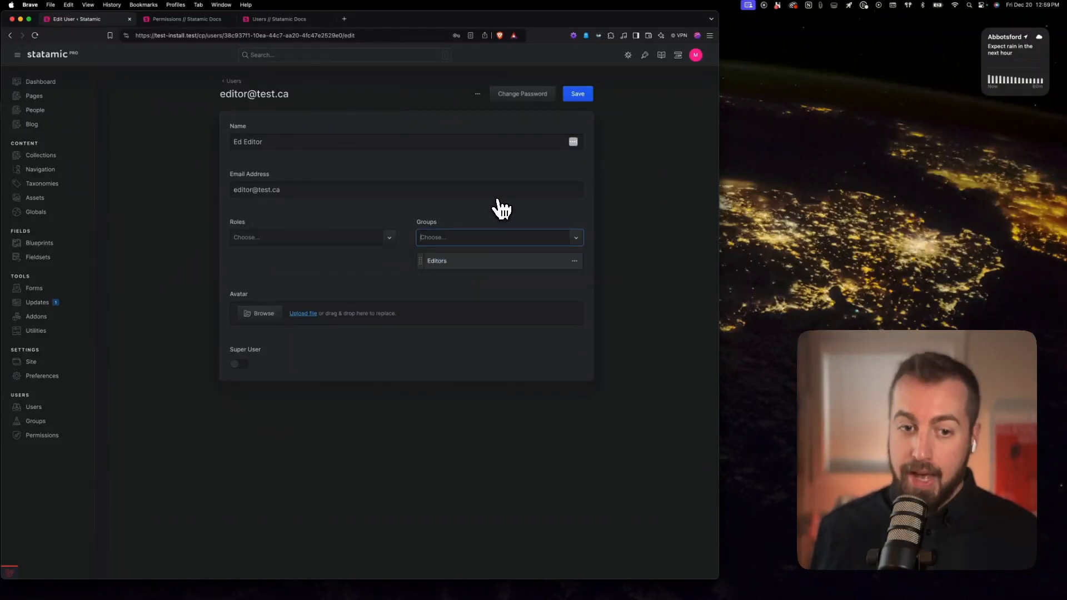
click(577, 95)
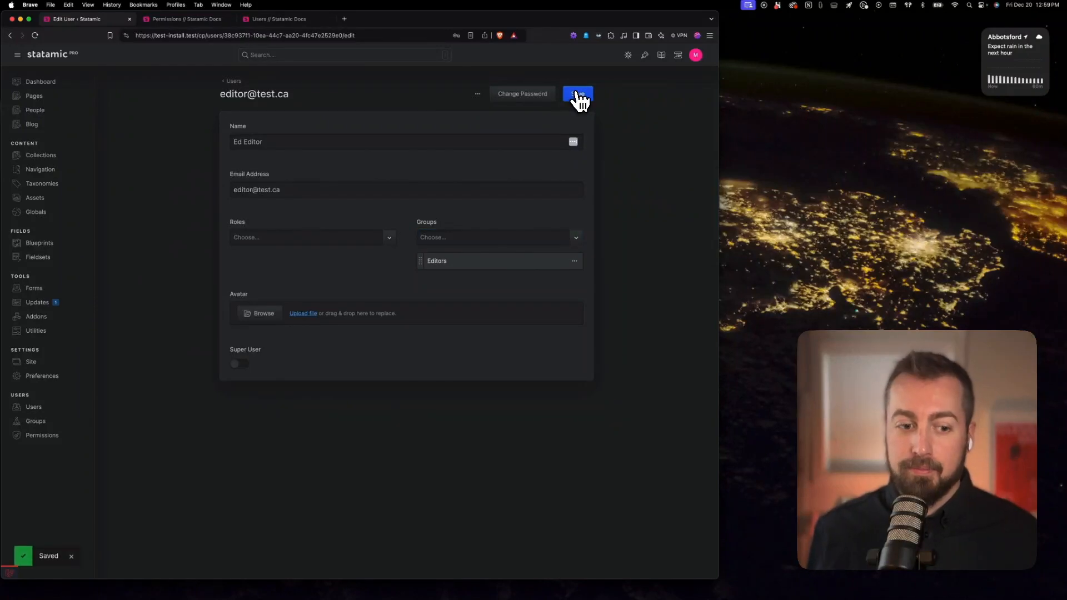
Step: Add the moderator user's account to the Moderators group and save it
click(33, 407)
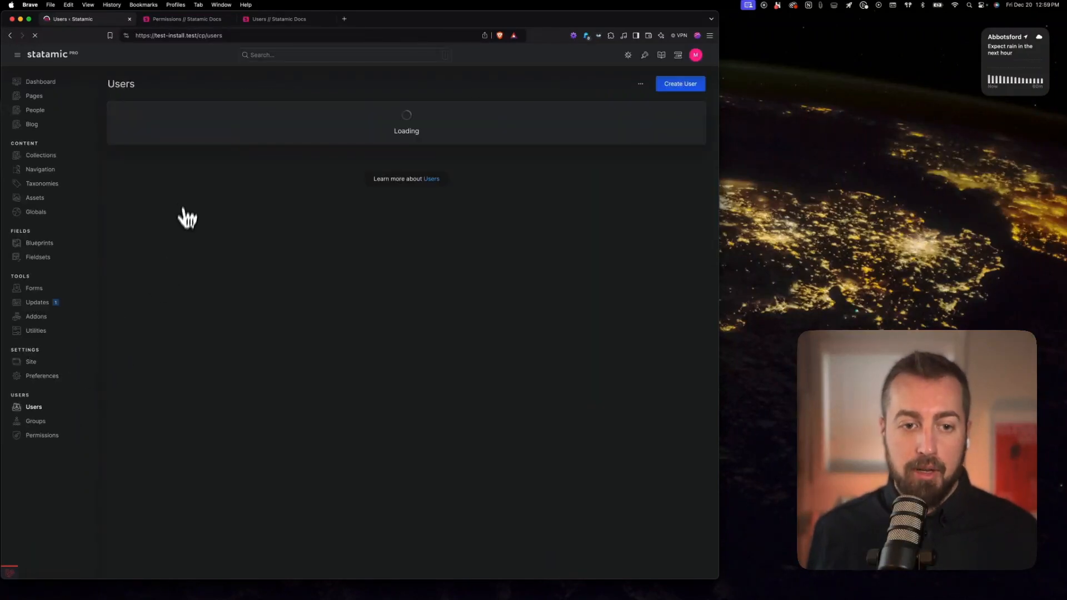
click(167, 189)
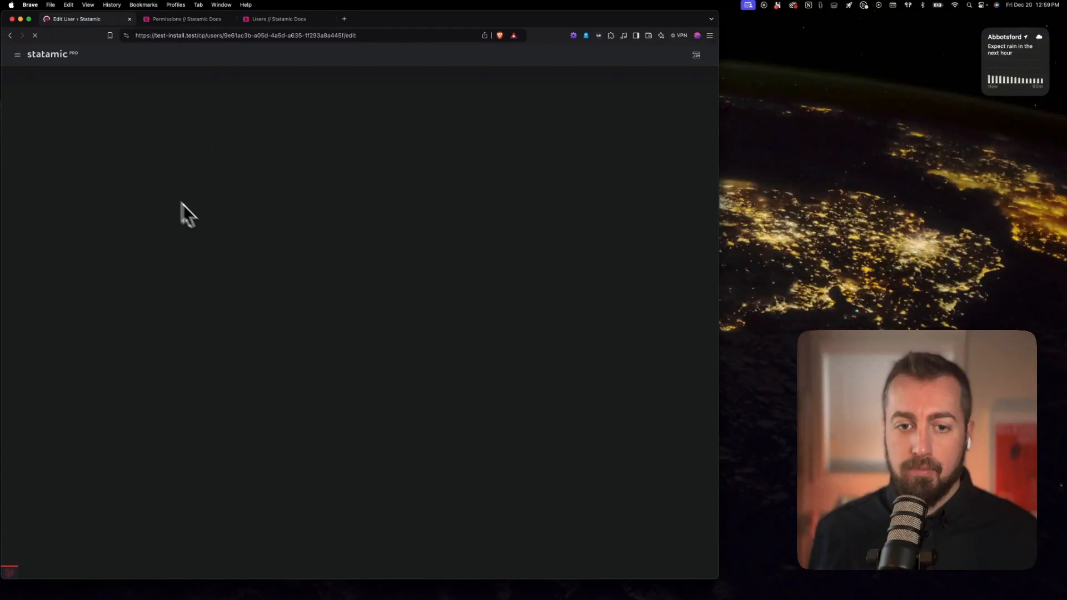
click(250, 233)
click(311, 230)
click(459, 233)
click(455, 266)
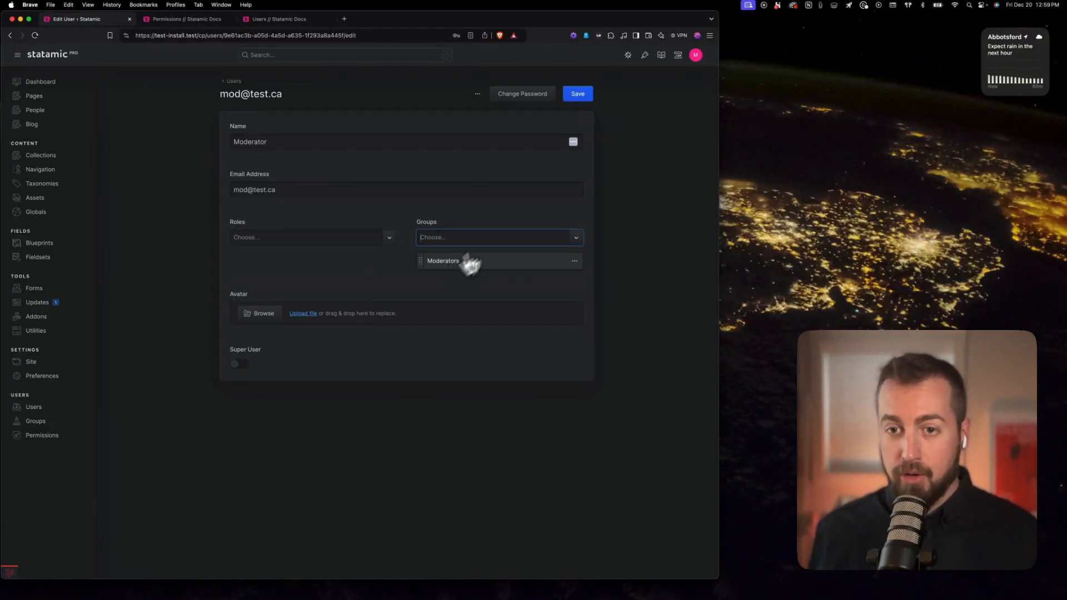
click(578, 95)
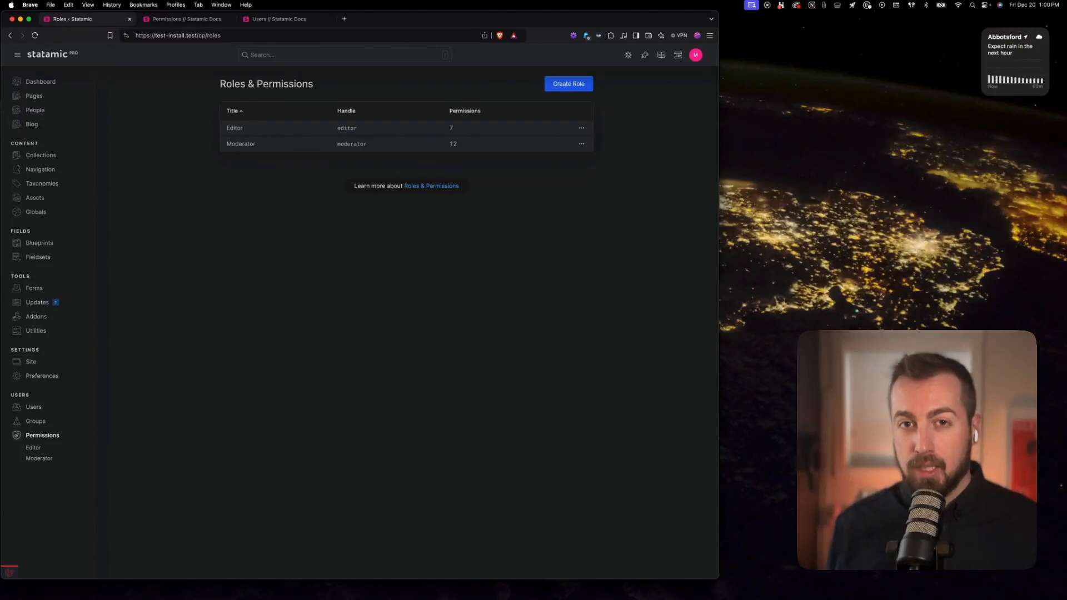
Step: Remove the Access the Control Panel permission from the Editor role and save it
click(33, 447)
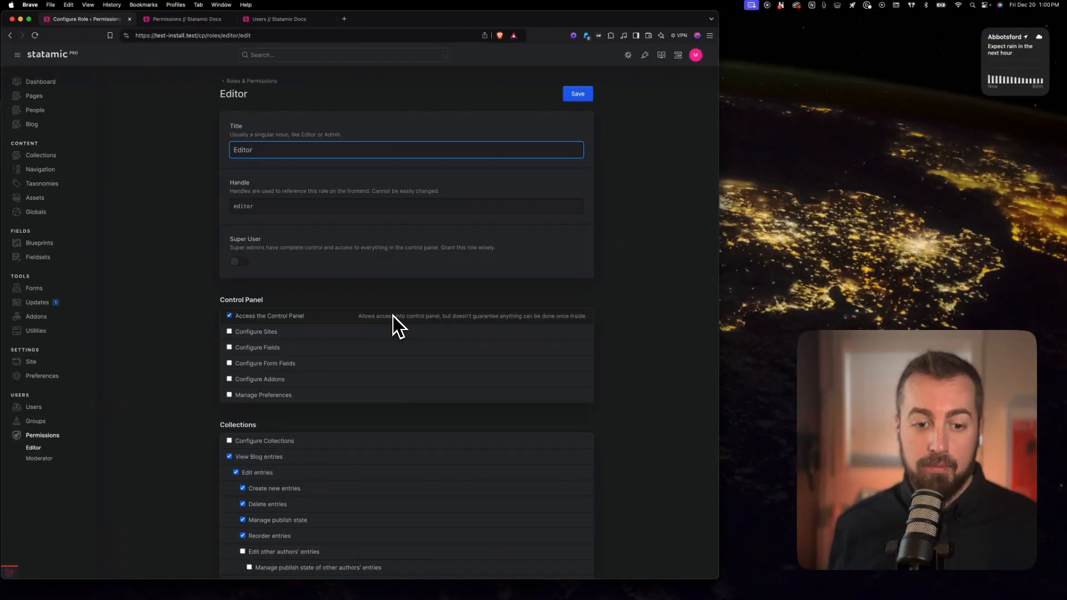
scroll(393, 325, down, 5)
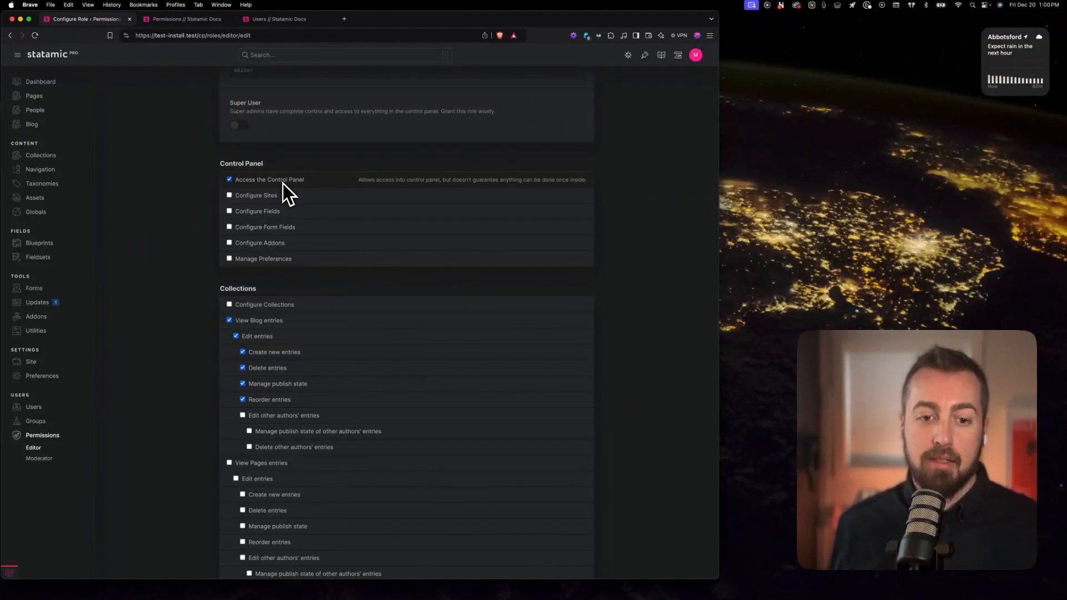
scroll(575, 184, up, 2)
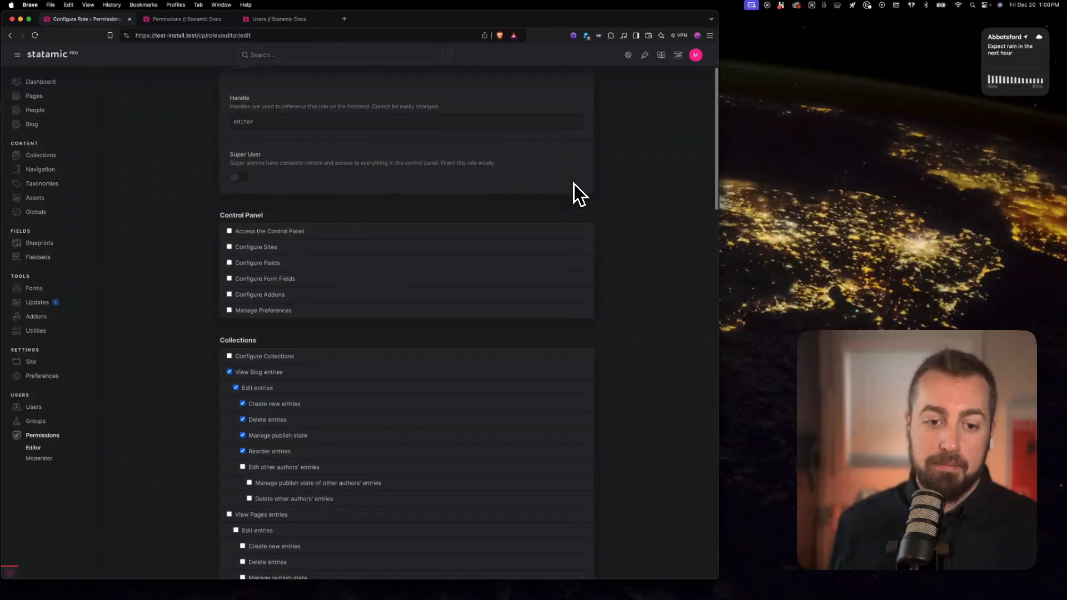
scroll(575, 185, up, 3)
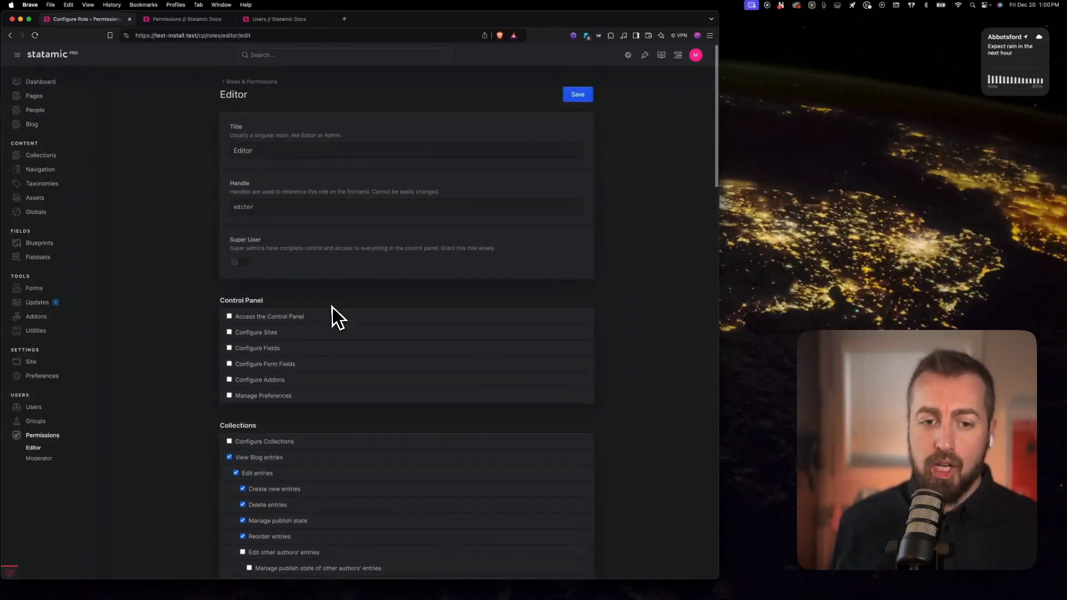
click(578, 99)
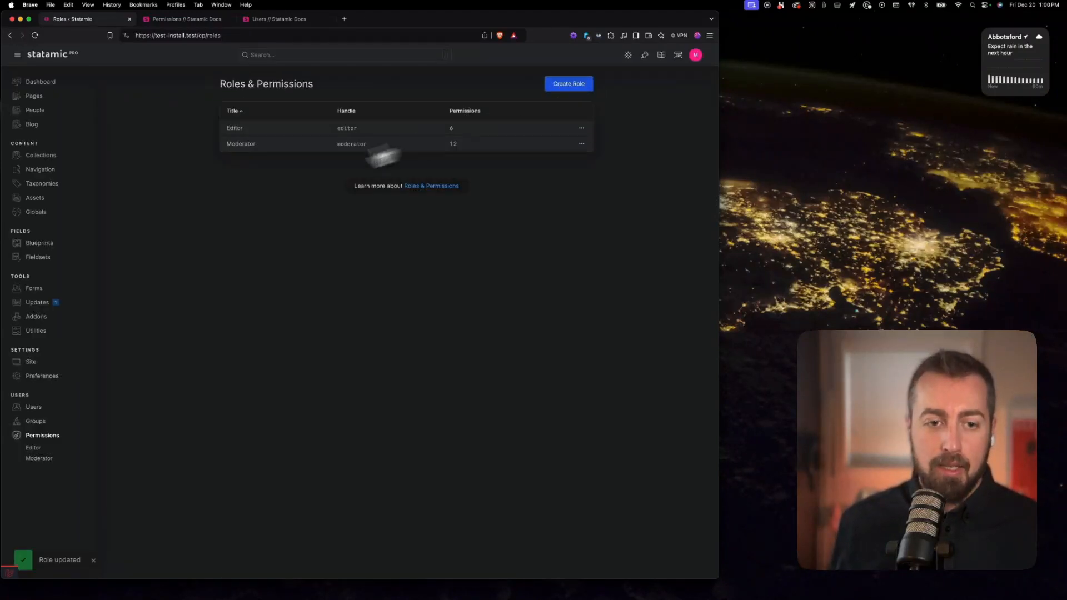
Step: Remove the Access the Control Panel permission from the Moderator role and save it
click(39, 435)
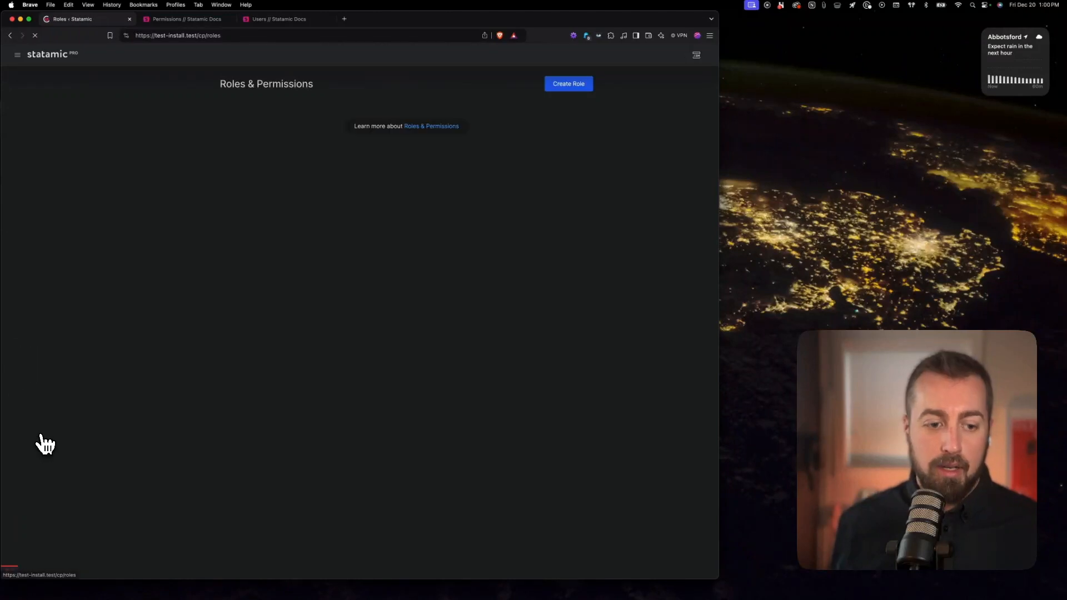
click(245, 144)
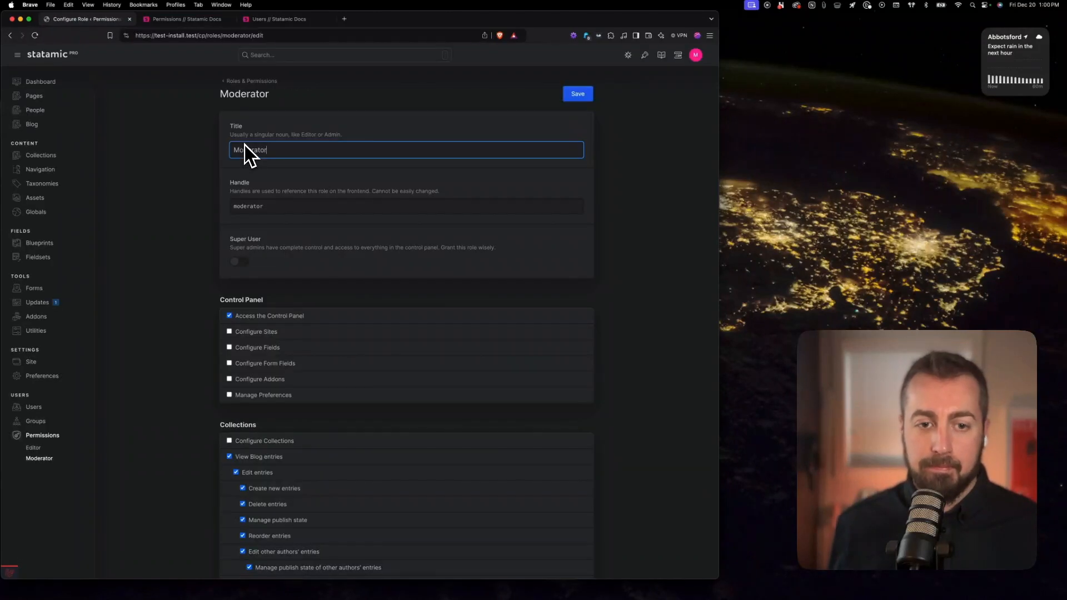
click(579, 95)
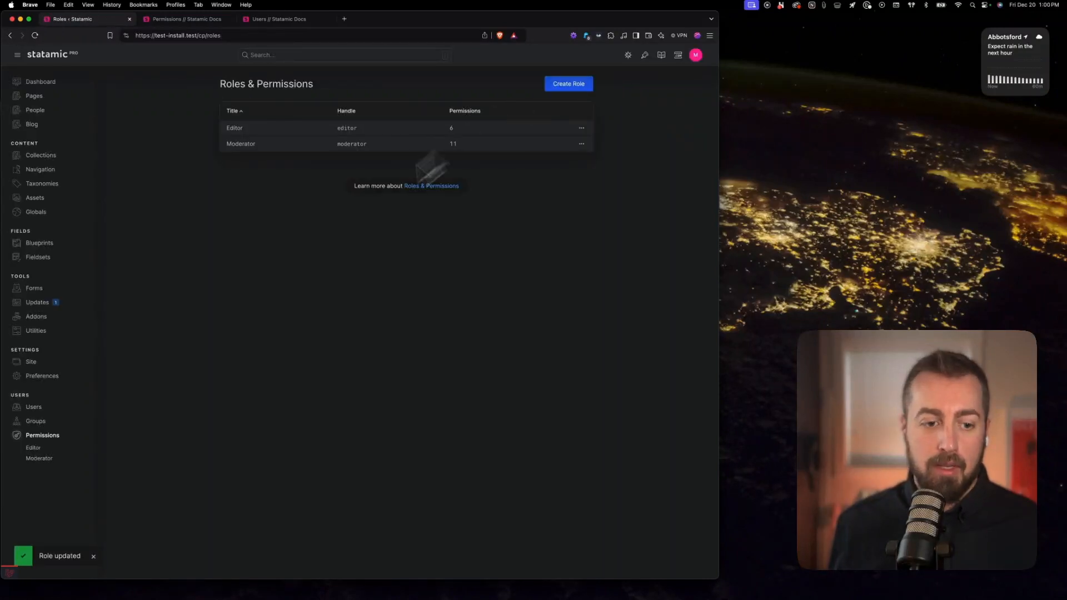
Step: Create a role titled Control Panel with only the Access the Control Panel permission and save it
click(570, 88)
text(Control Panel)
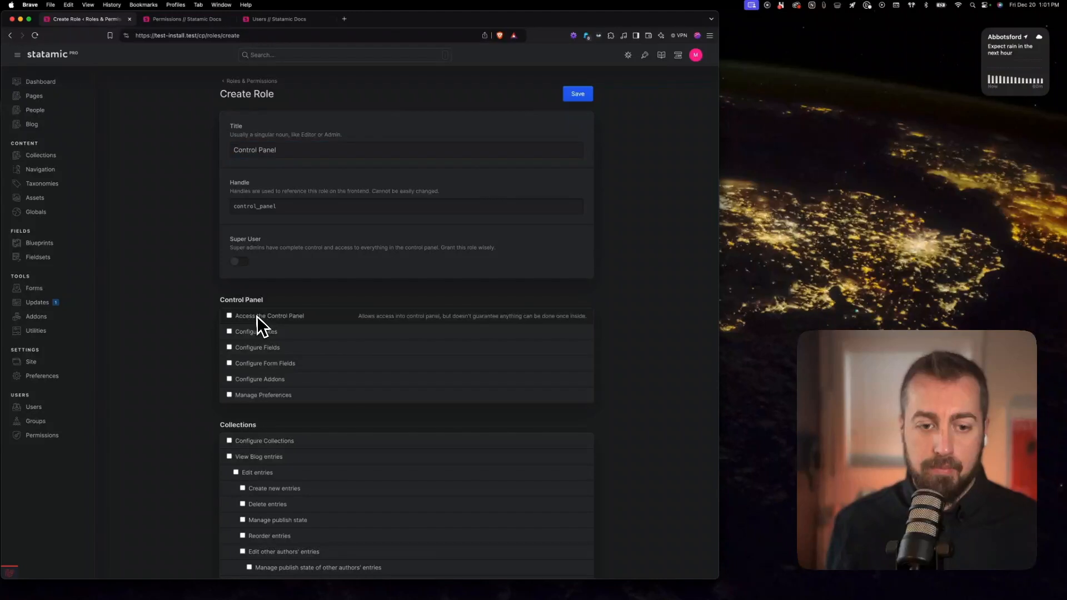
click(578, 95)
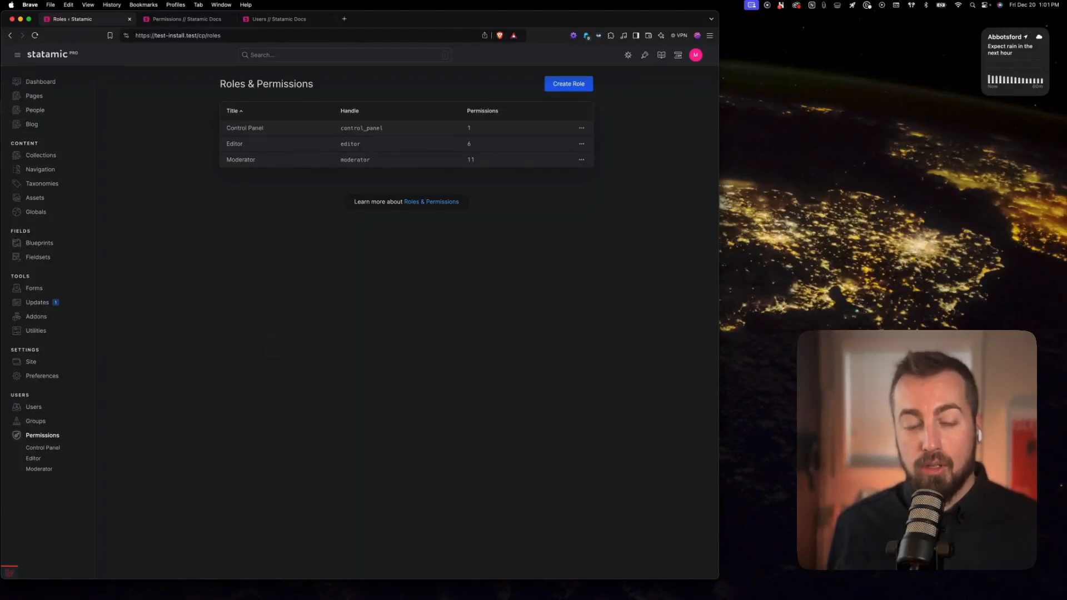
Step: Add the Control Panel role to the Editors user group and save it
click(36, 423)
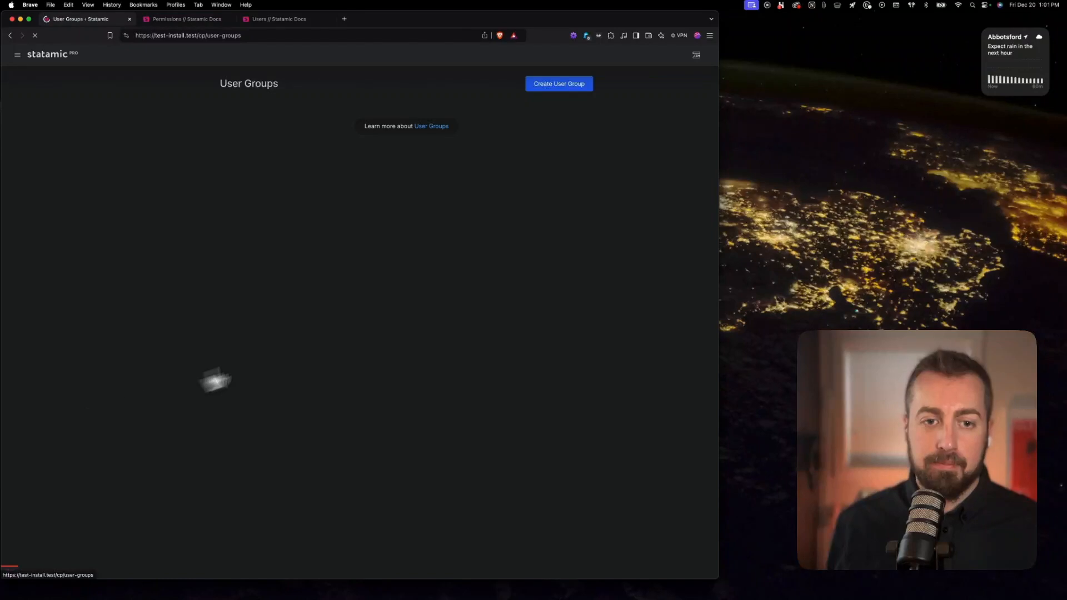
click(582, 128)
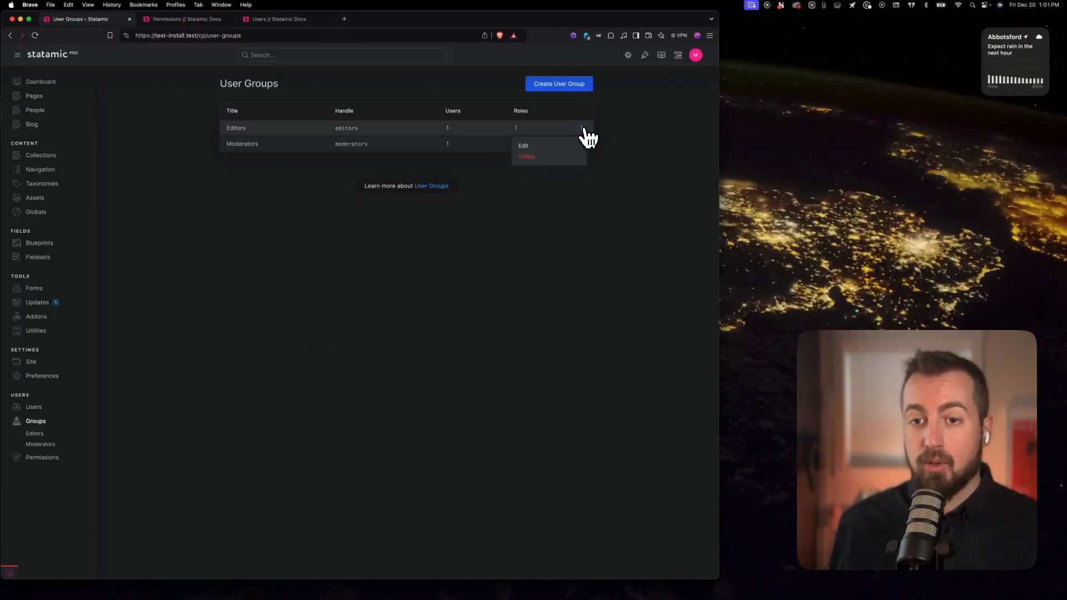
click(527, 146)
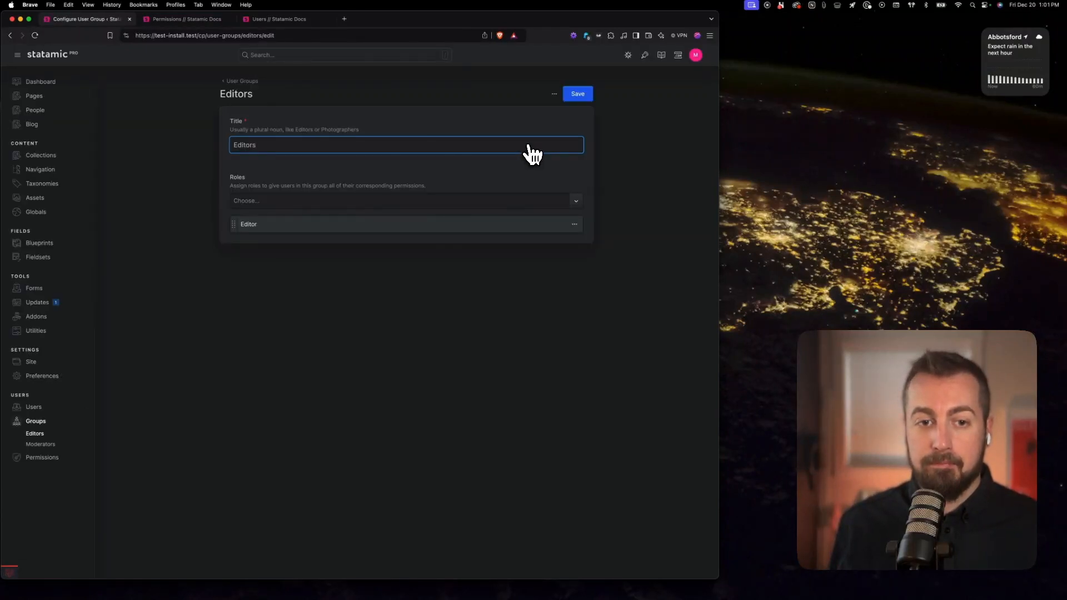
click(278, 201)
click(277, 218)
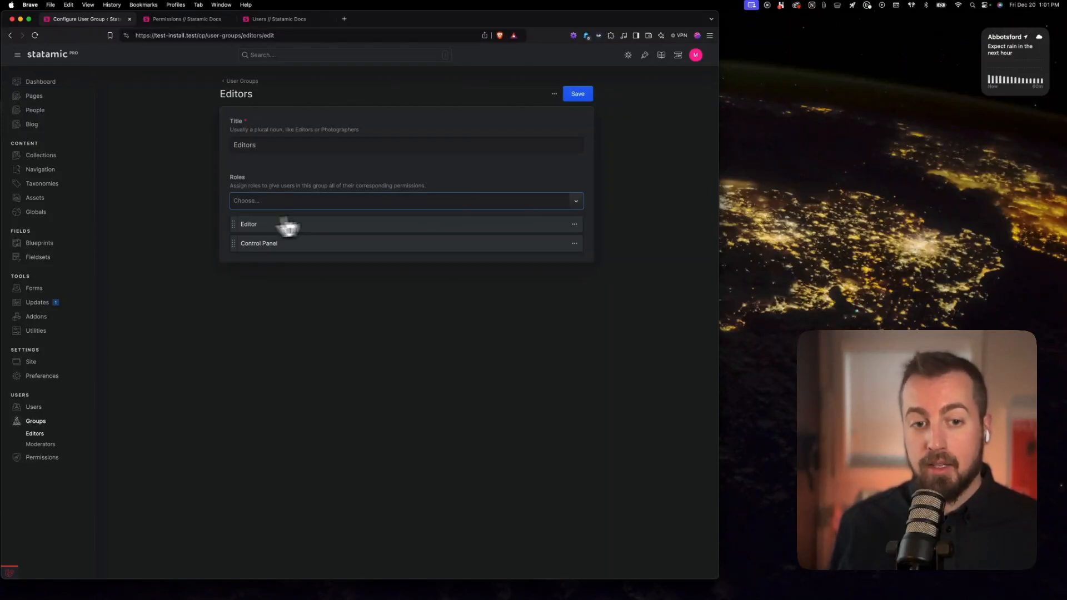
click(580, 95)
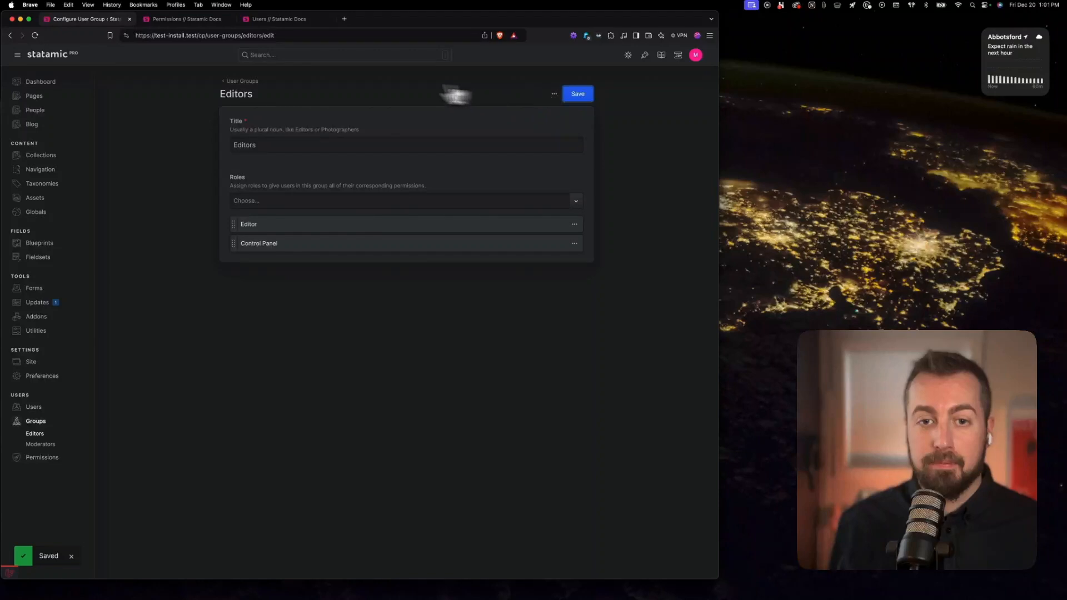
Step: Add the Control Panel role to the Moderators user group and save it
click(248, 81)
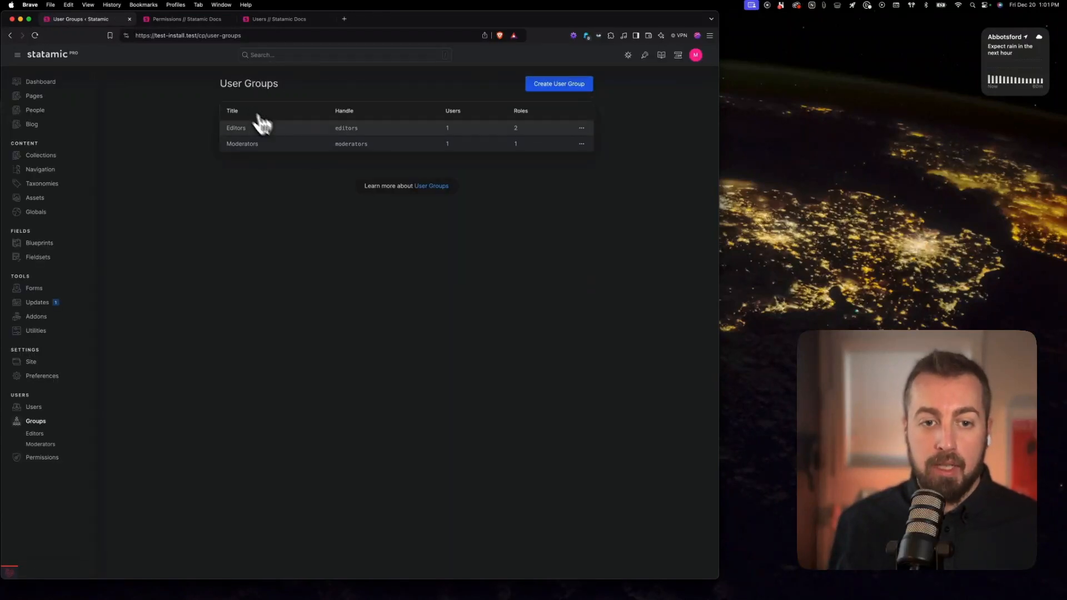
click(581, 143)
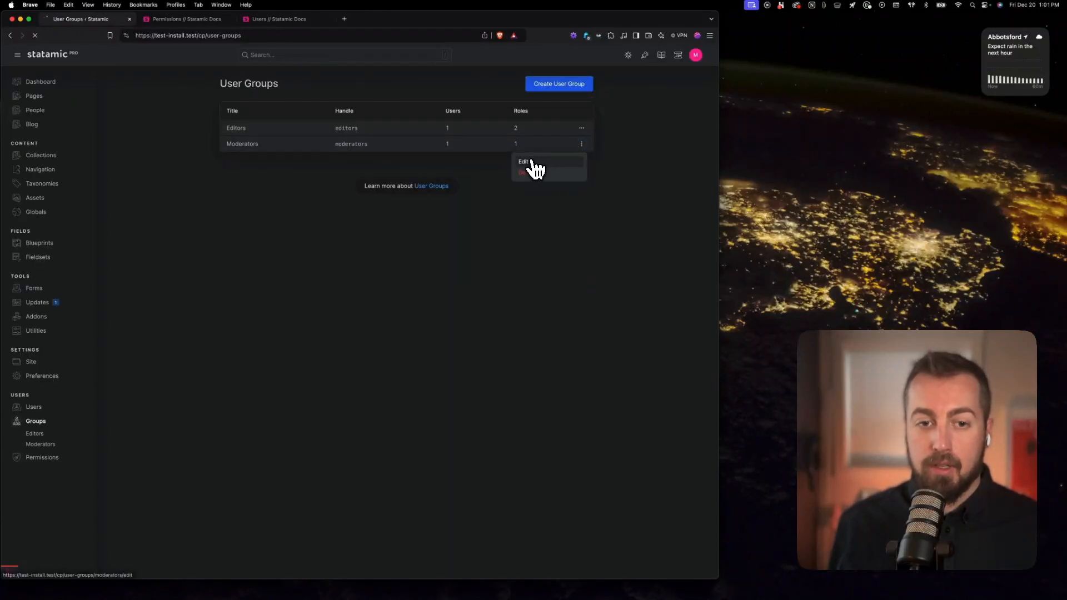
click(528, 162)
click(269, 200)
click(259, 214)
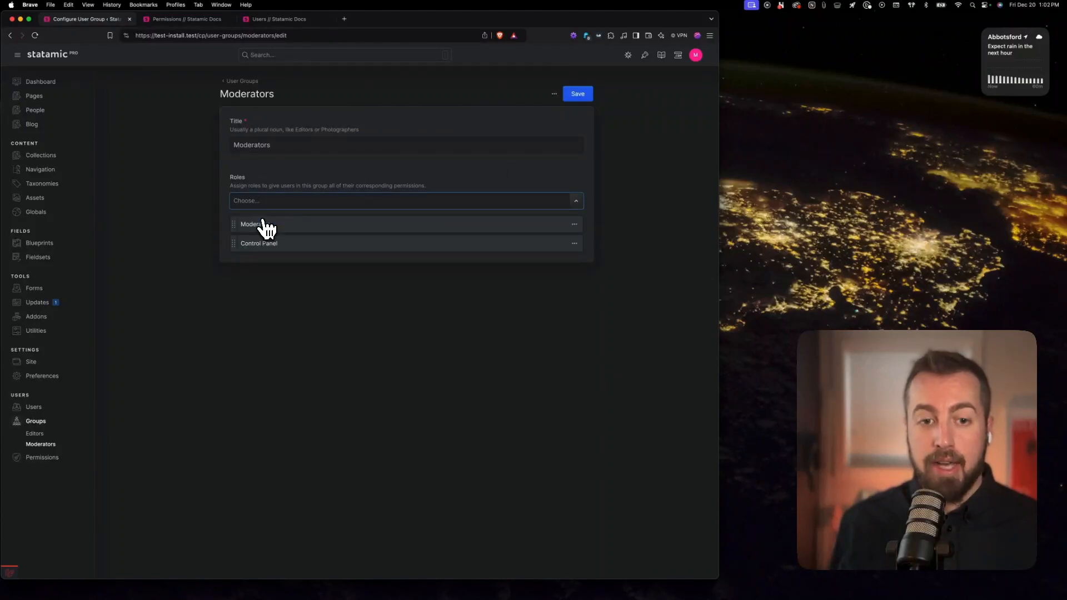
click(582, 97)
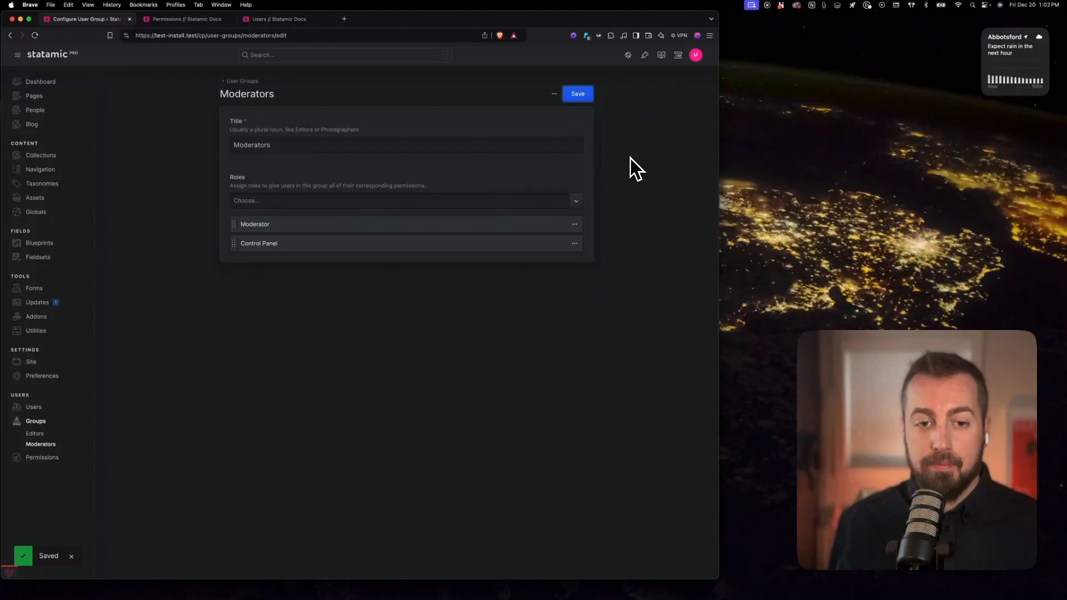